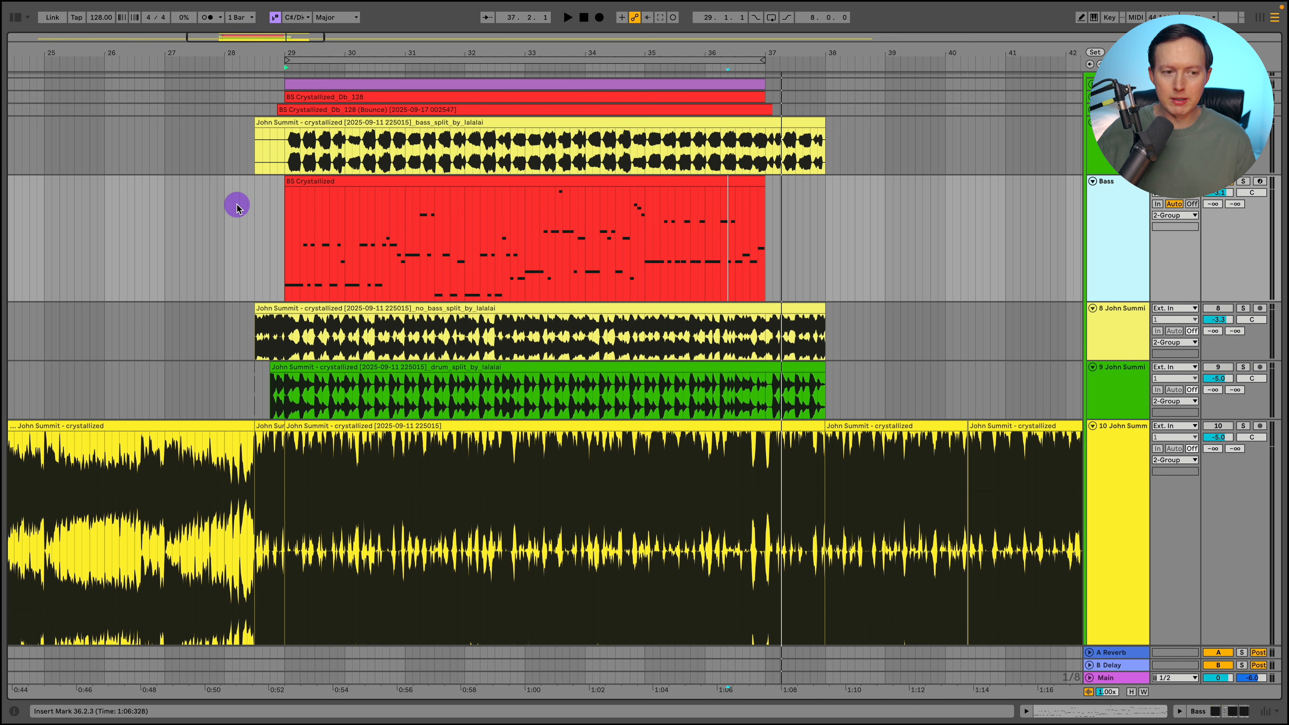
- Examine the notes of the Bass track's BS Crystallized clip and the Serum 2 patch that plays them
double_click(339, 182)
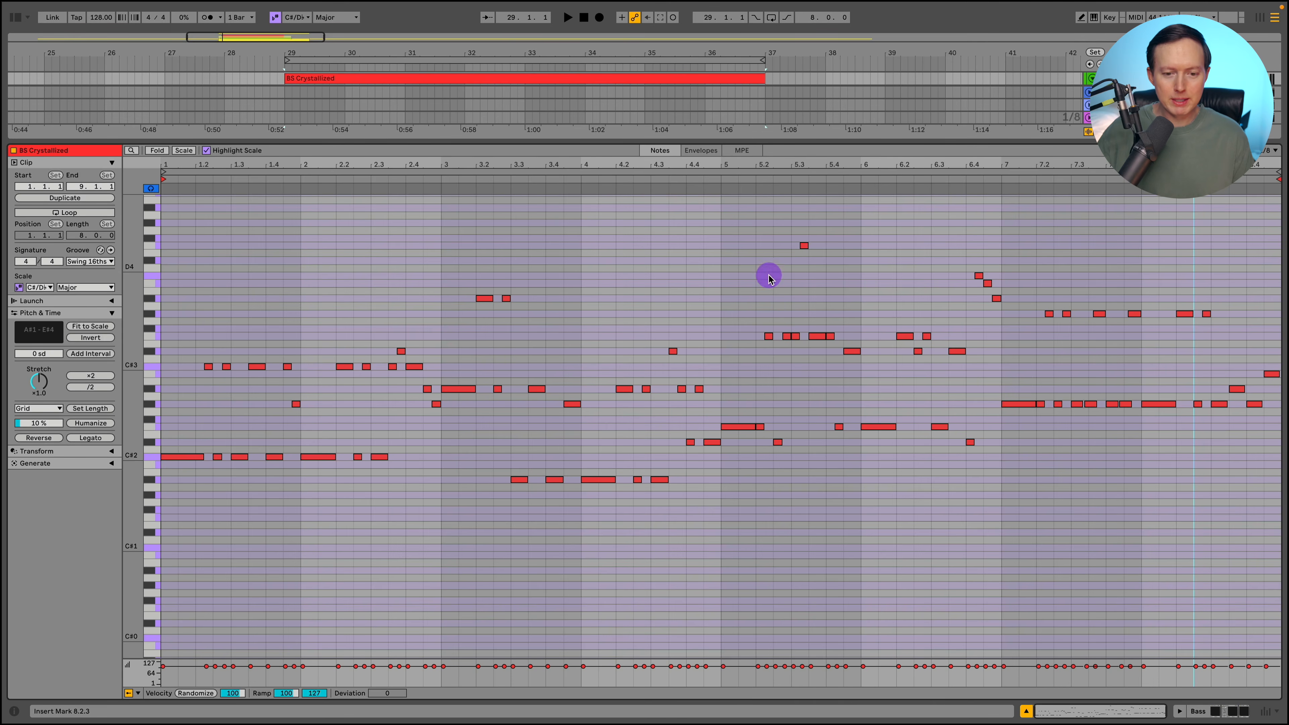
click(1213, 711)
scroll(907, 360, up, 5)
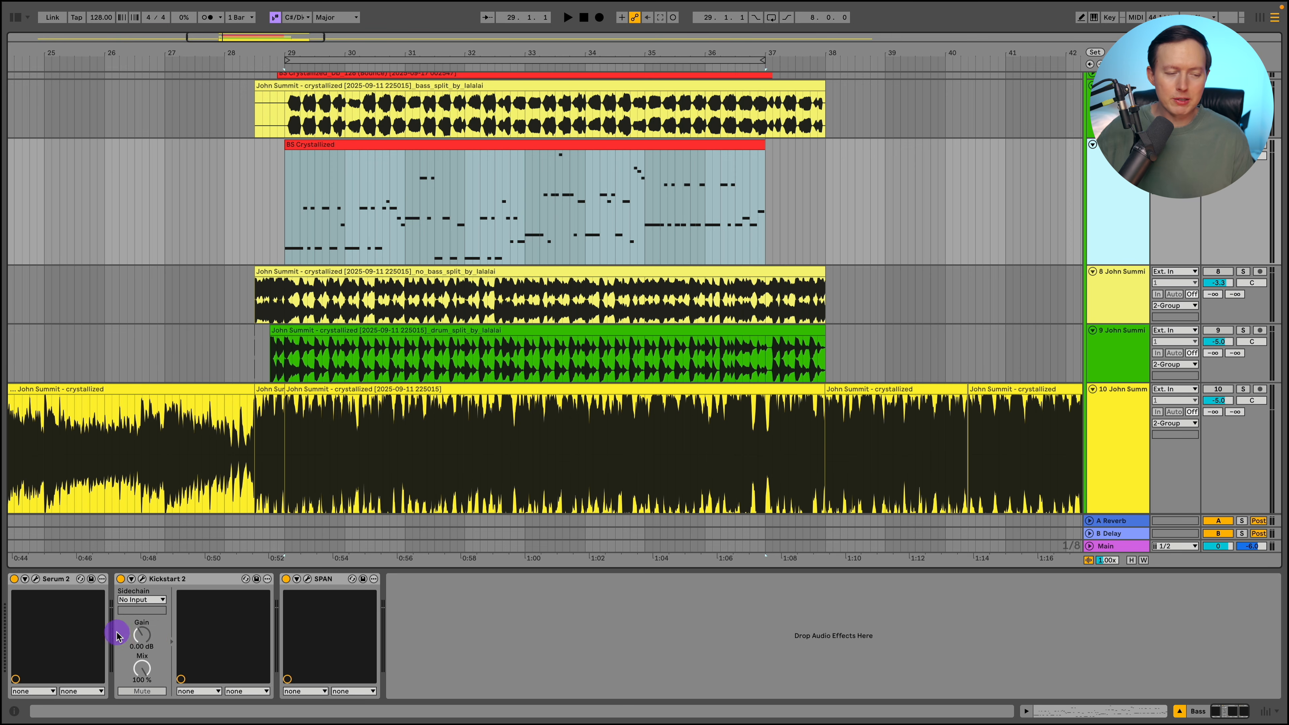
click(36, 579)
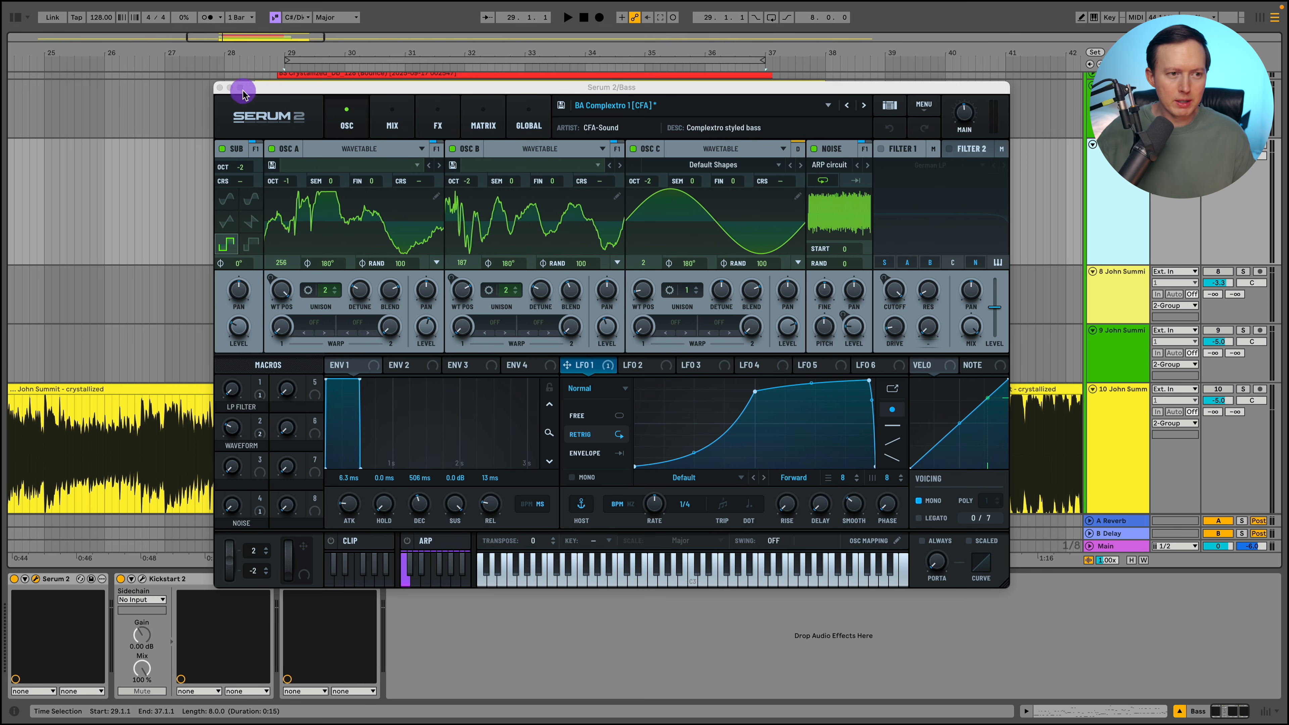
click(219, 89)
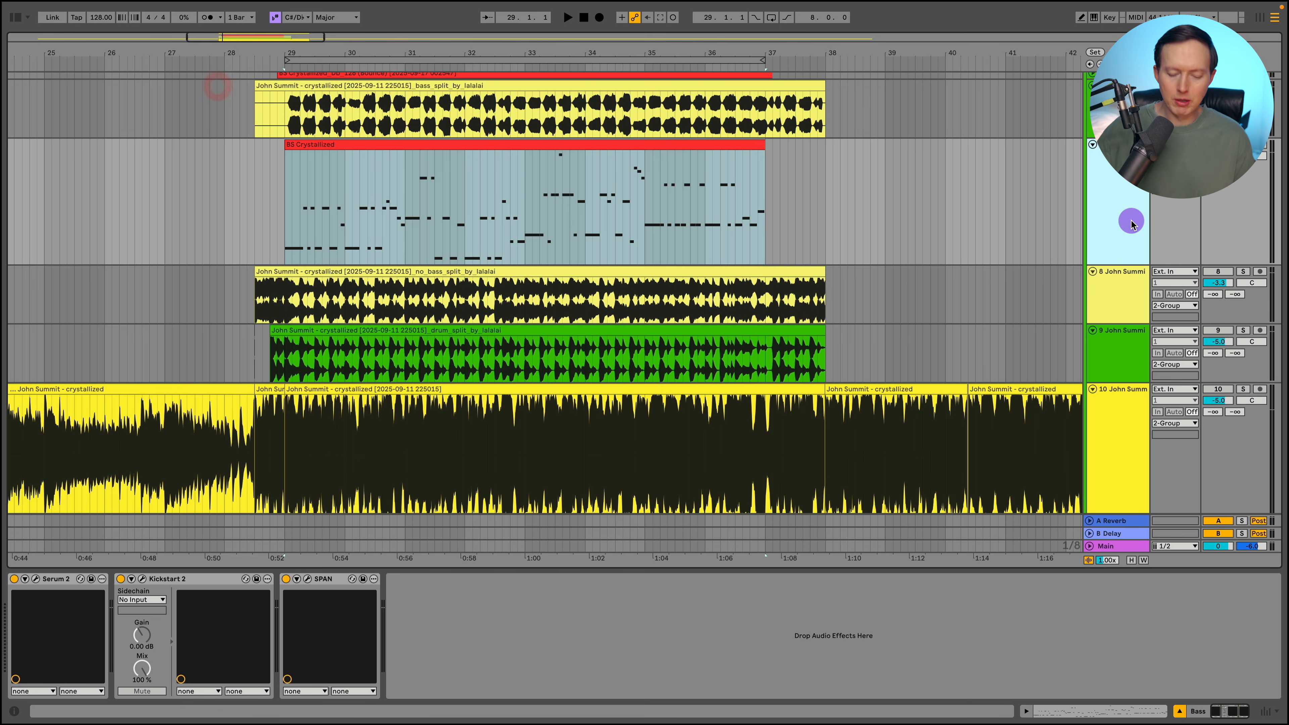
- Duplicate the Bass track with its clip, and loop playback over the copied clip with the copy soloed
key(ctrl+d)
click(1243, 271)
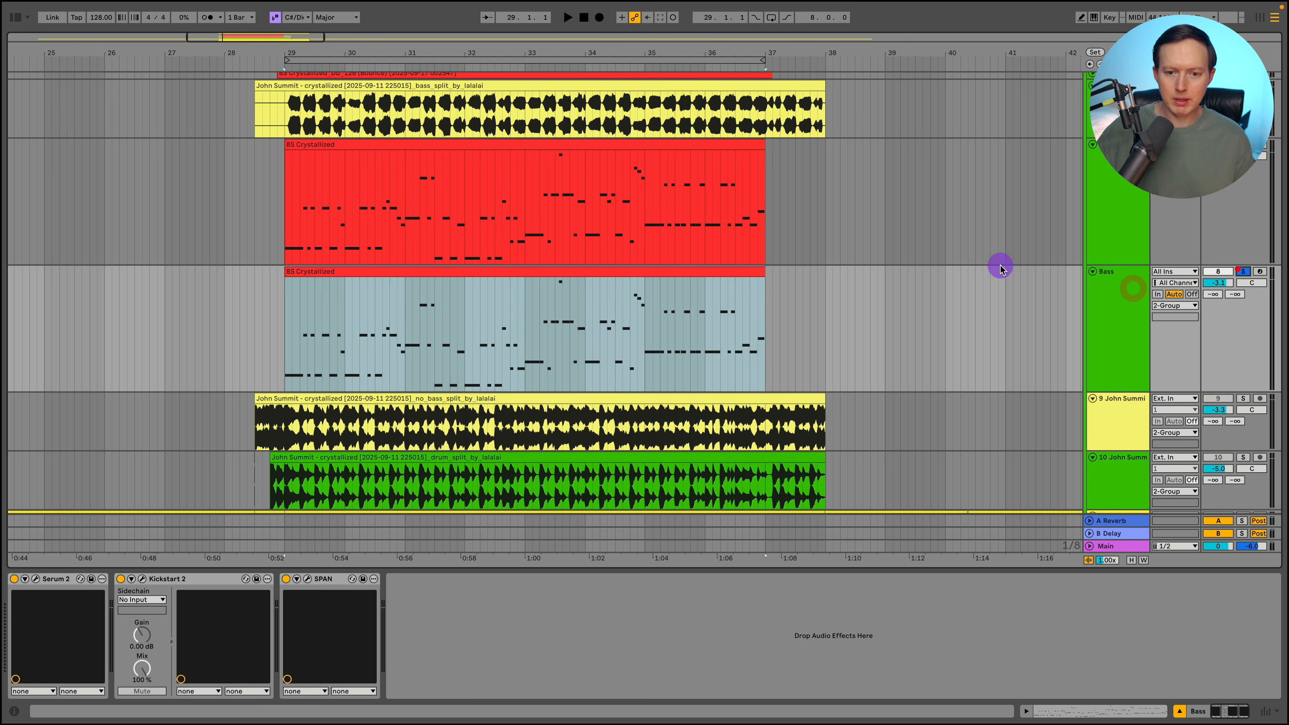
click(651, 274)
key(ctrl+l)
key(space)
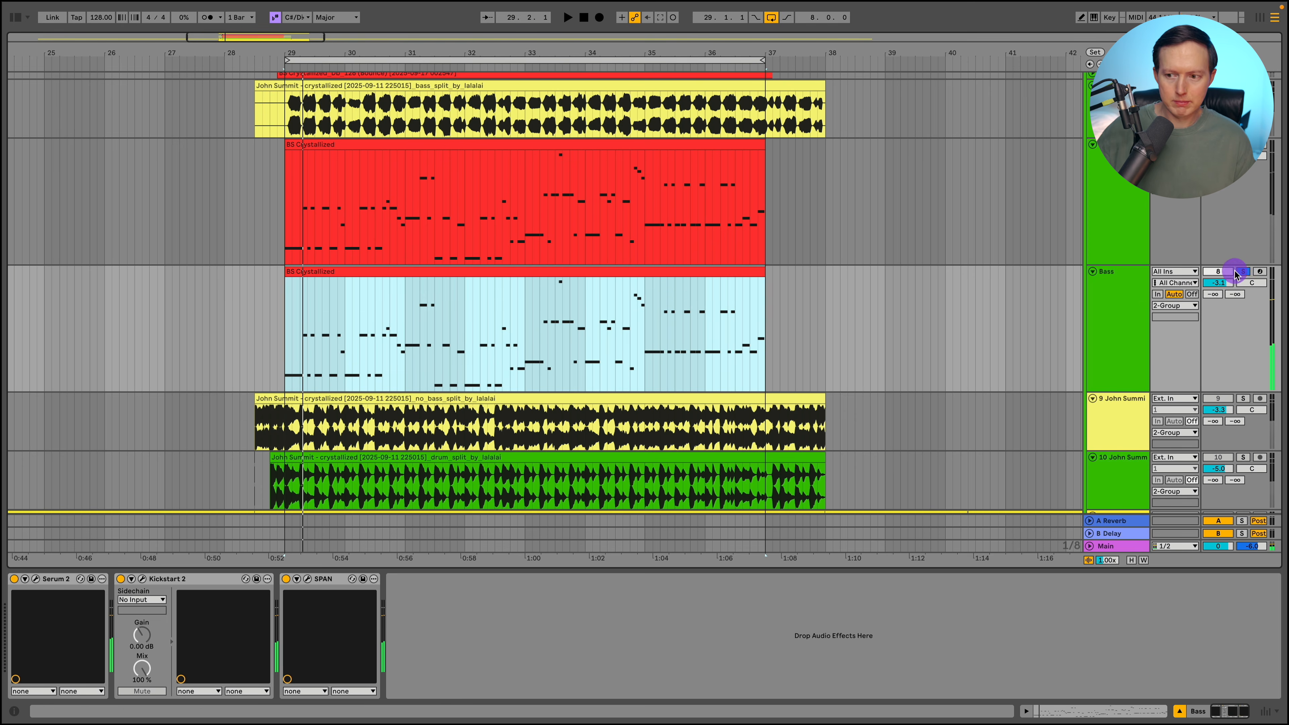
- Reset Serum 2 on the copied Bass track to the Init preset and switch off Kickstart 2
click(36, 579)
click(925, 102)
click(940, 172)
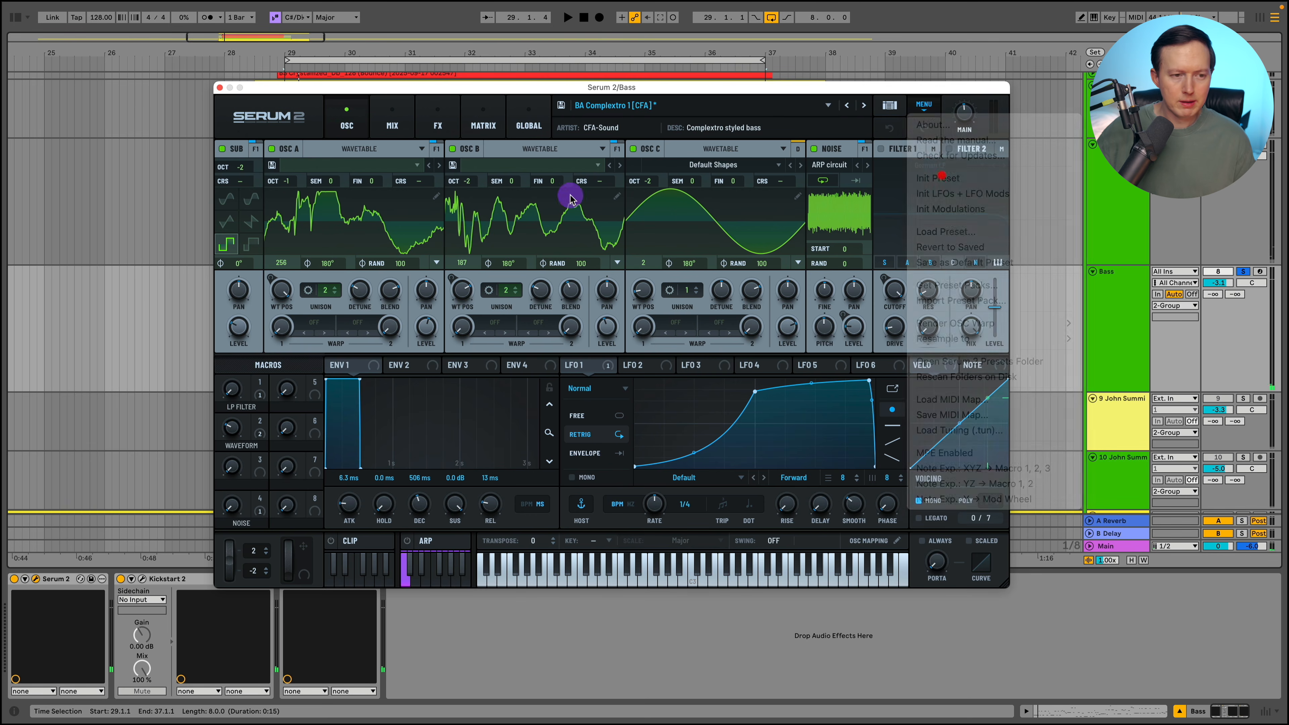
click(121, 579)
key(space)
- Load the spectral wavetable Oddpass [SN] in oscillator A and step through the tables that follow up to Squelchy 3 [SL]
click(366, 164)
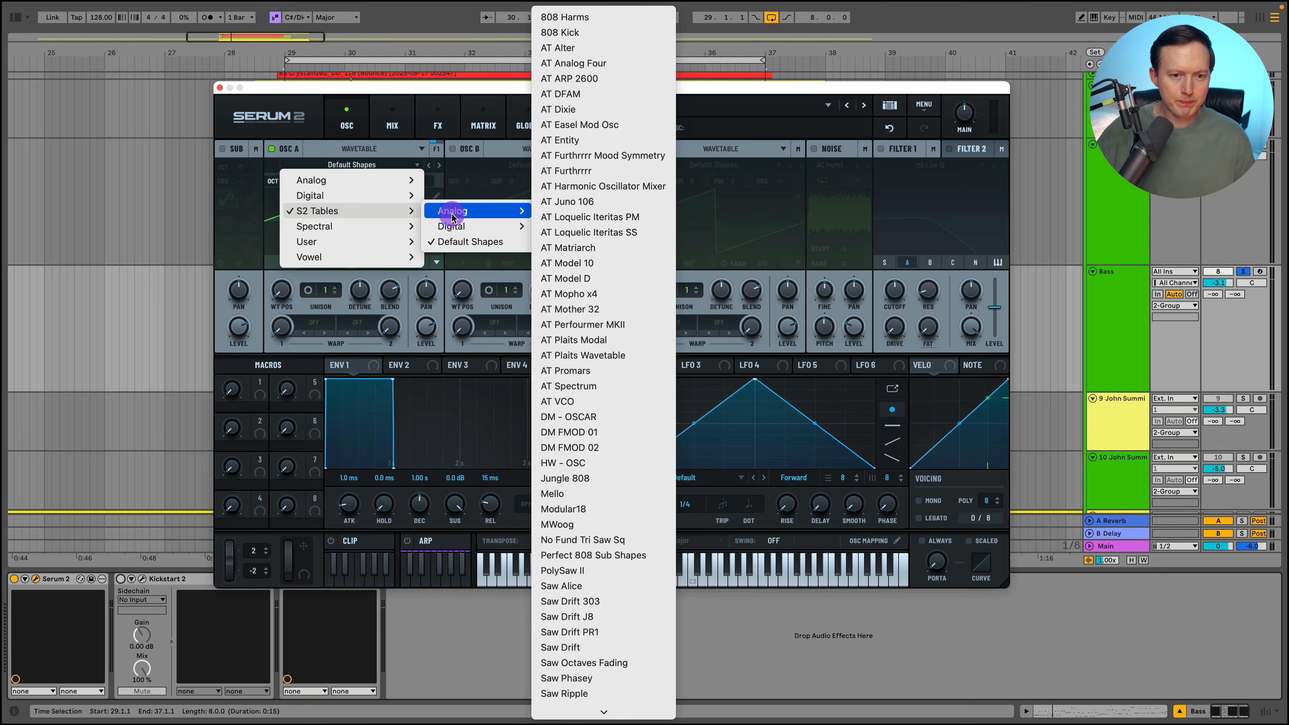
mouse_move(364, 230)
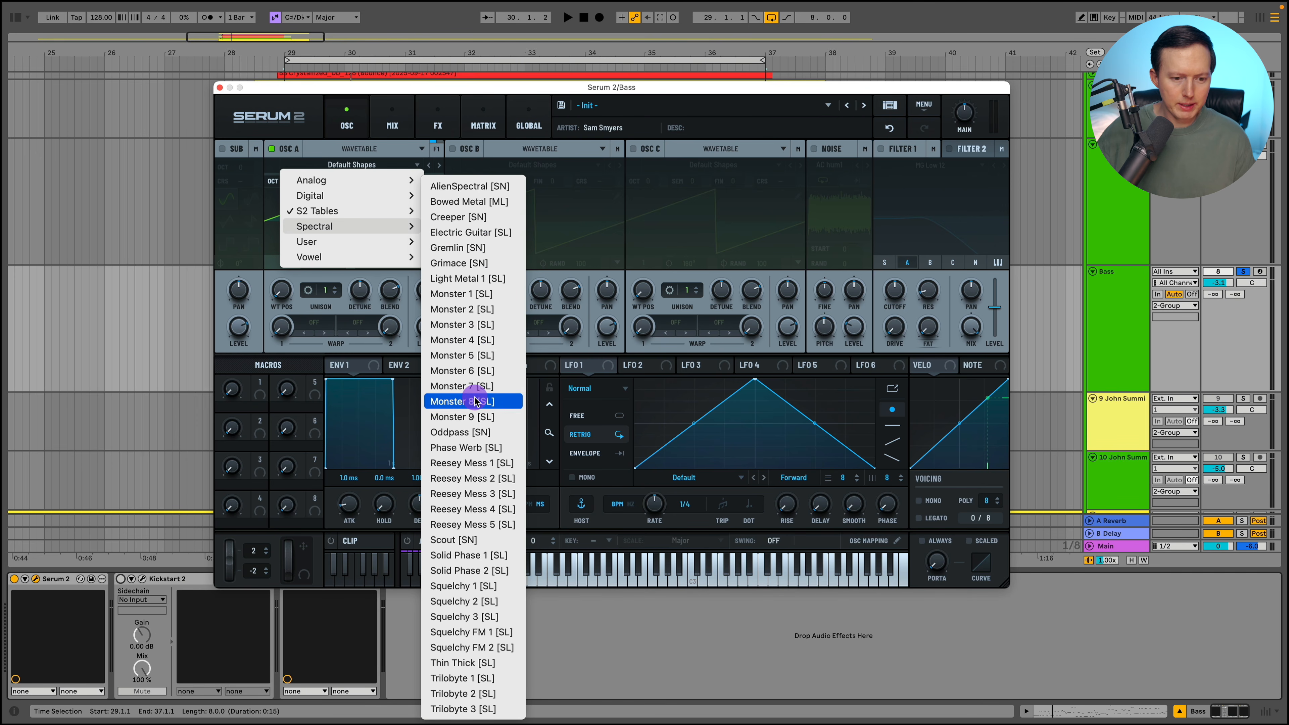
click(481, 433)
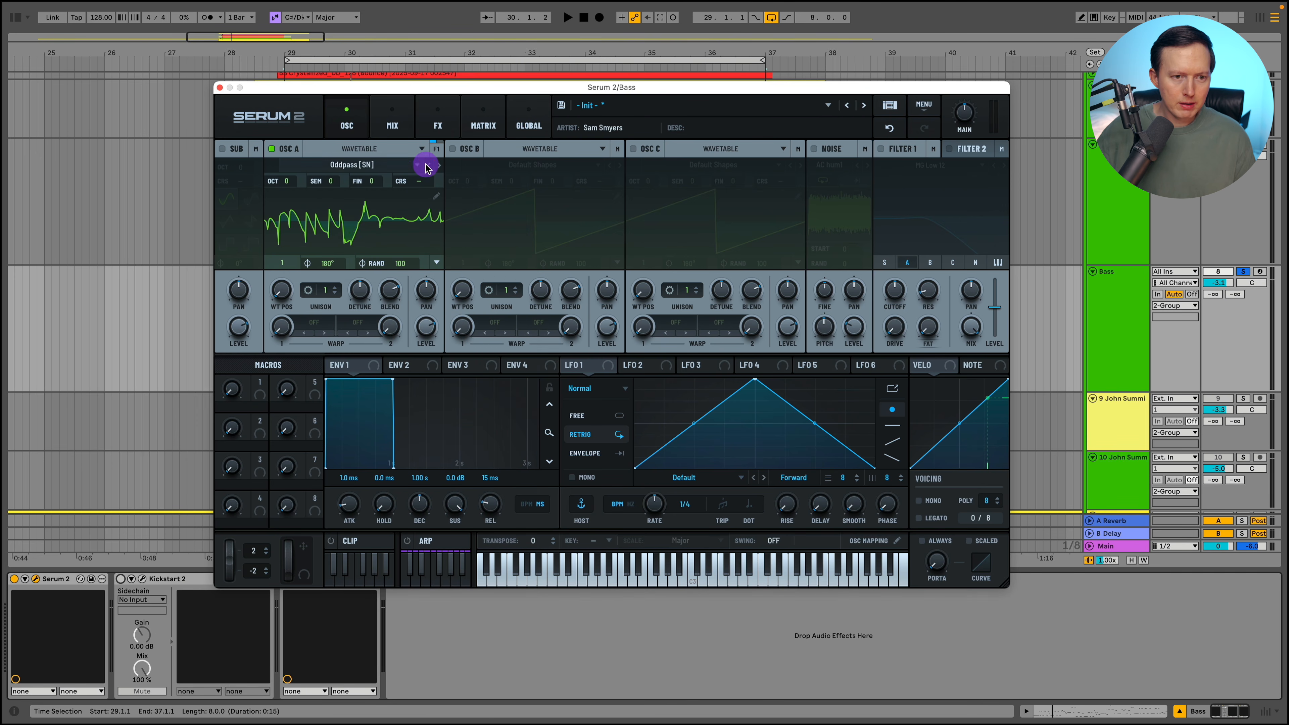
click(439, 166)
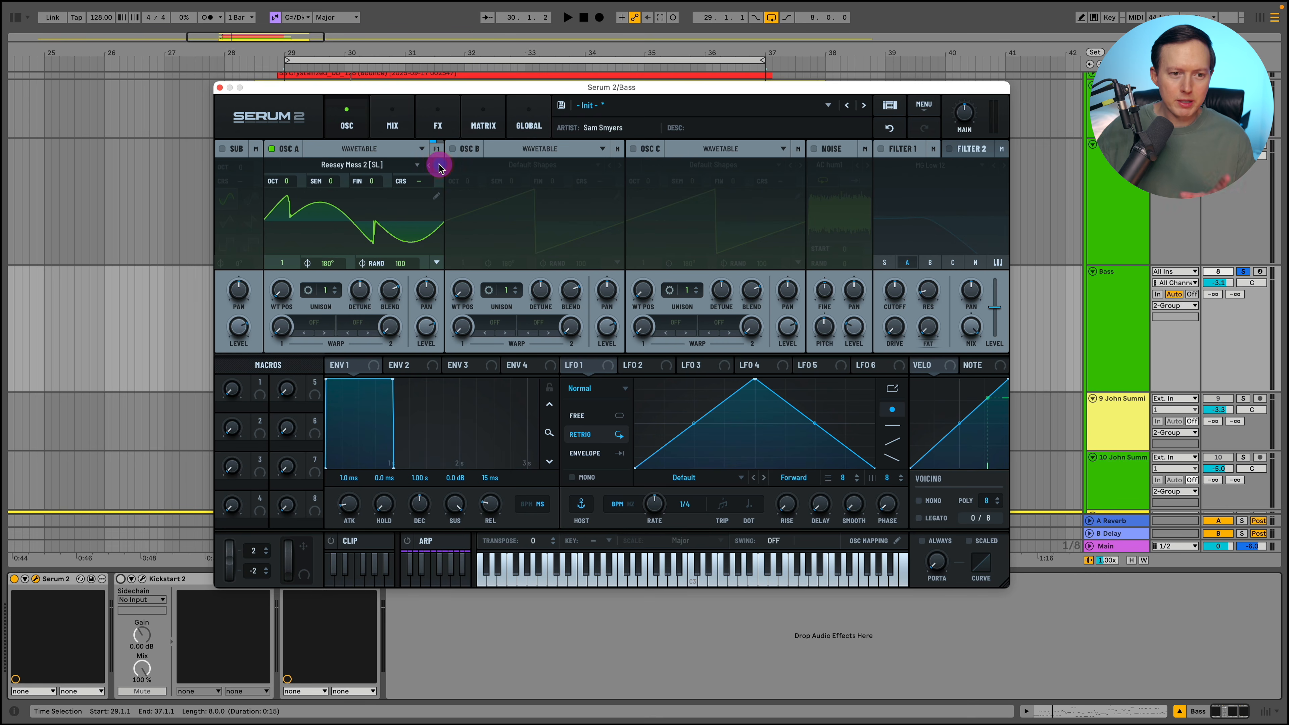
click(438, 166)
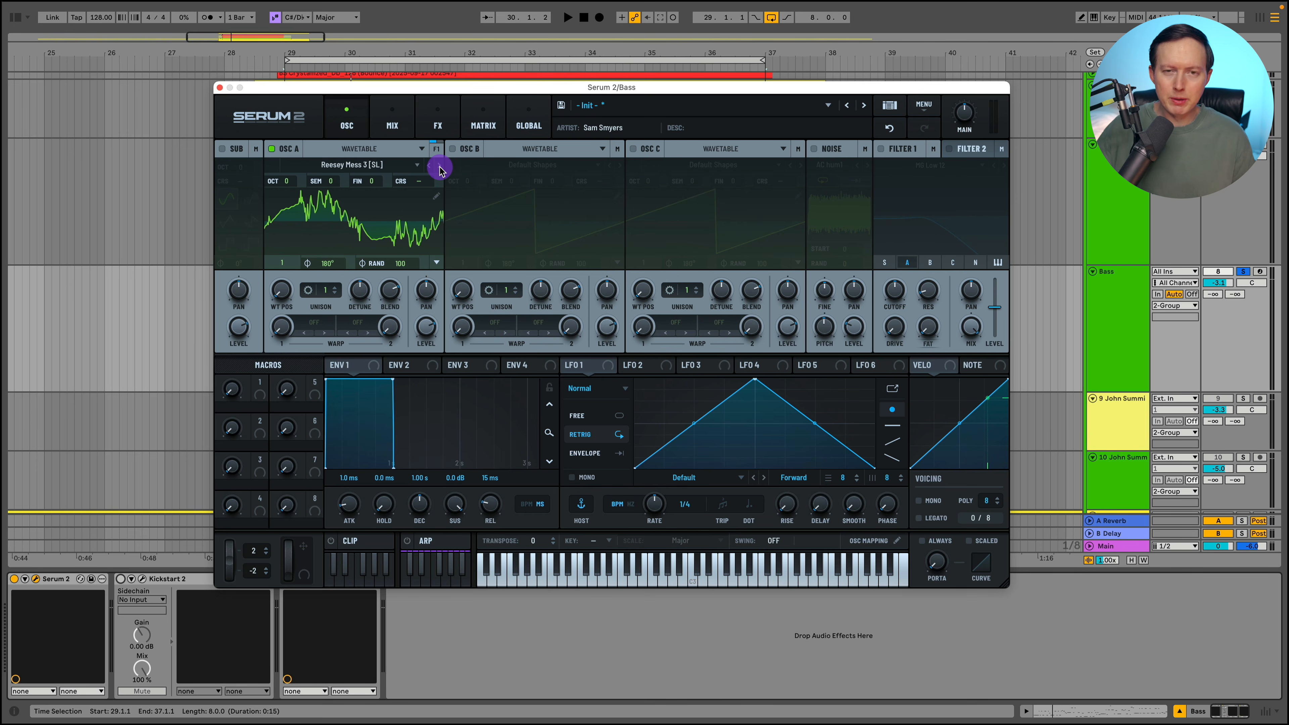
click(439, 167)
click(440, 167)
click(439, 167)
click(439, 168)
click(439, 167)
click(439, 167)
click(439, 167)
click(439, 167)
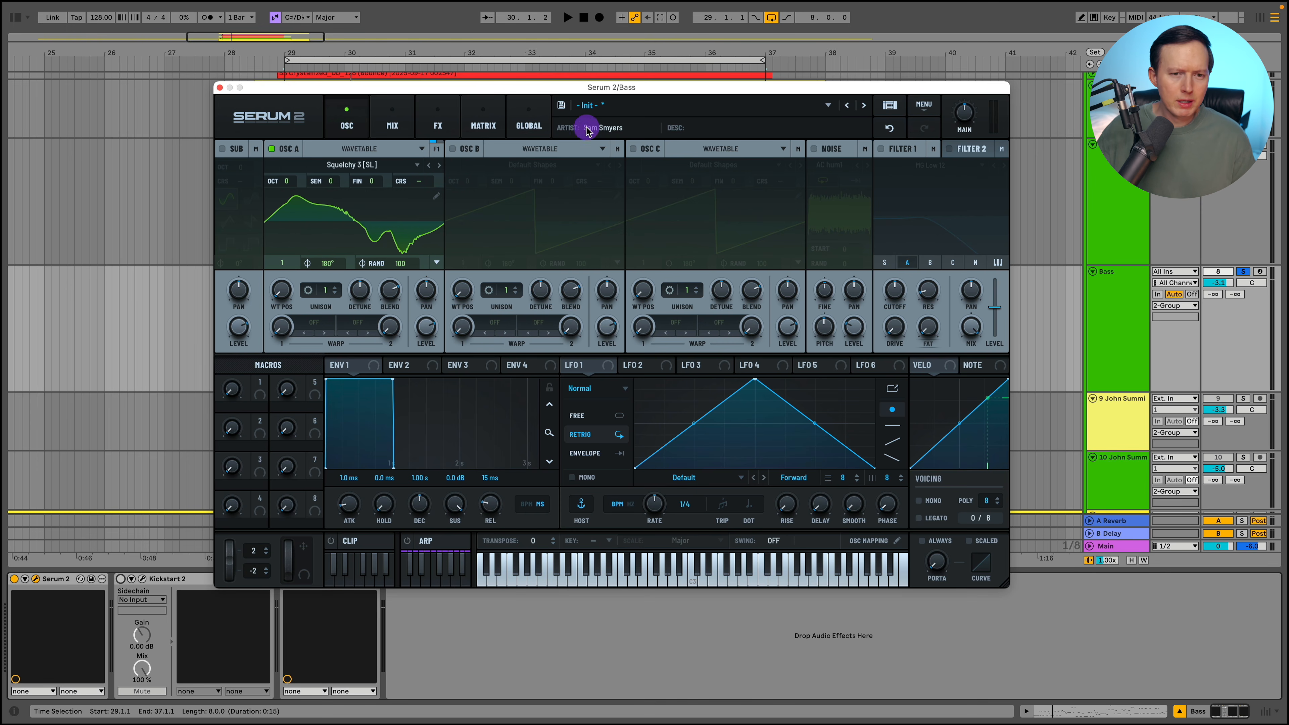
- Load the S1 hard bass preset BA Complextro 1 [CFA] in Serum 2 and play the loop with it
click(617, 102)
drag(613, 87, 573, 69)
click(602, 87)
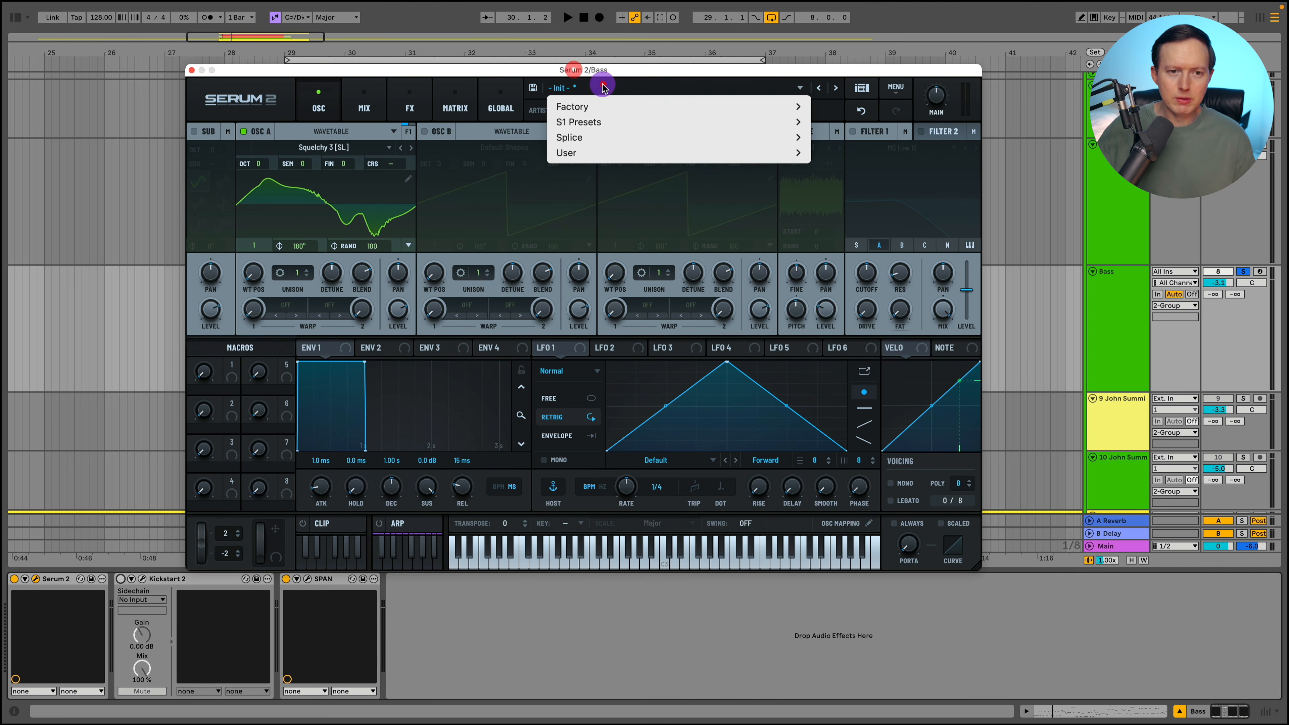
mouse_move(609, 112)
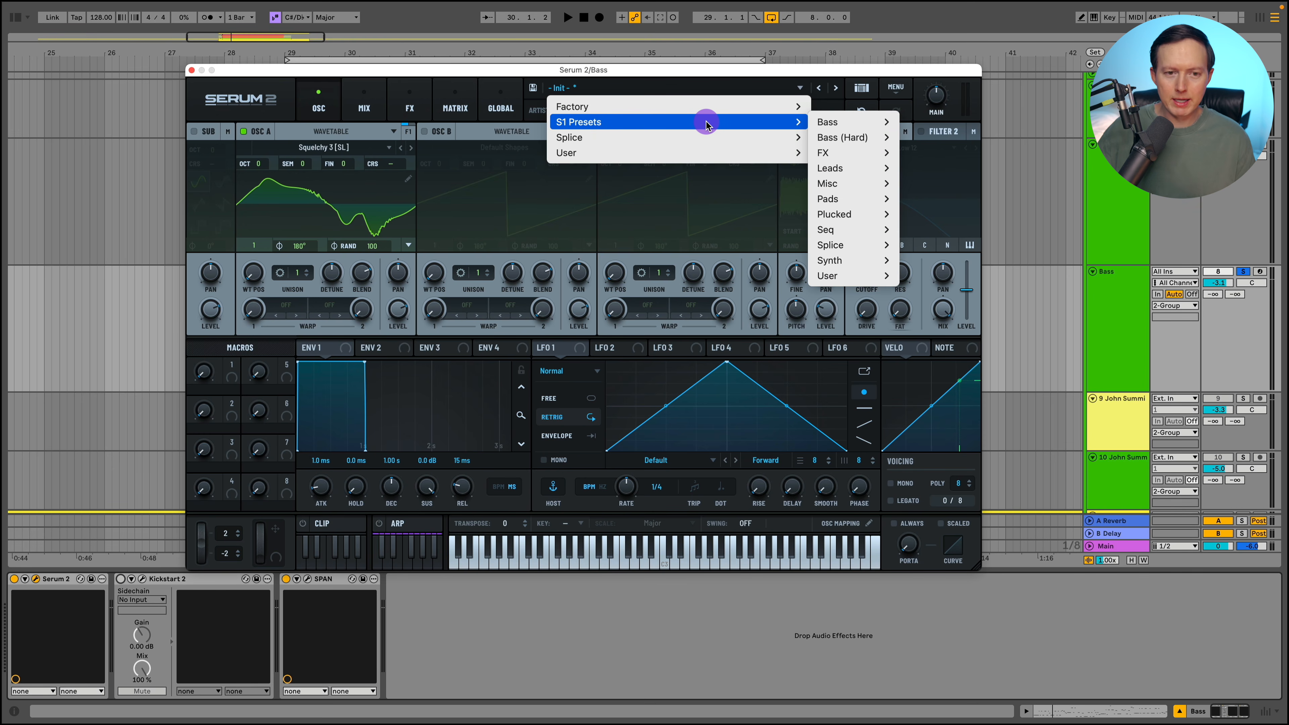
mouse_move(840, 138)
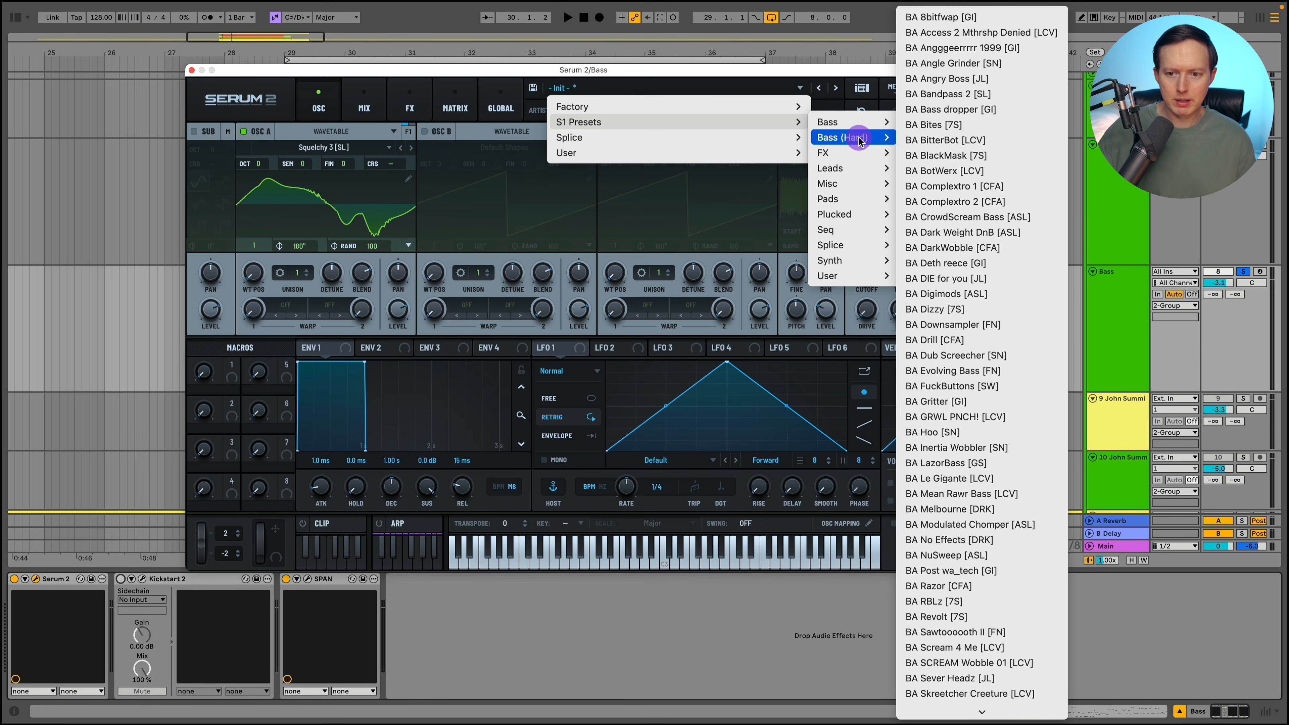
click(978, 193)
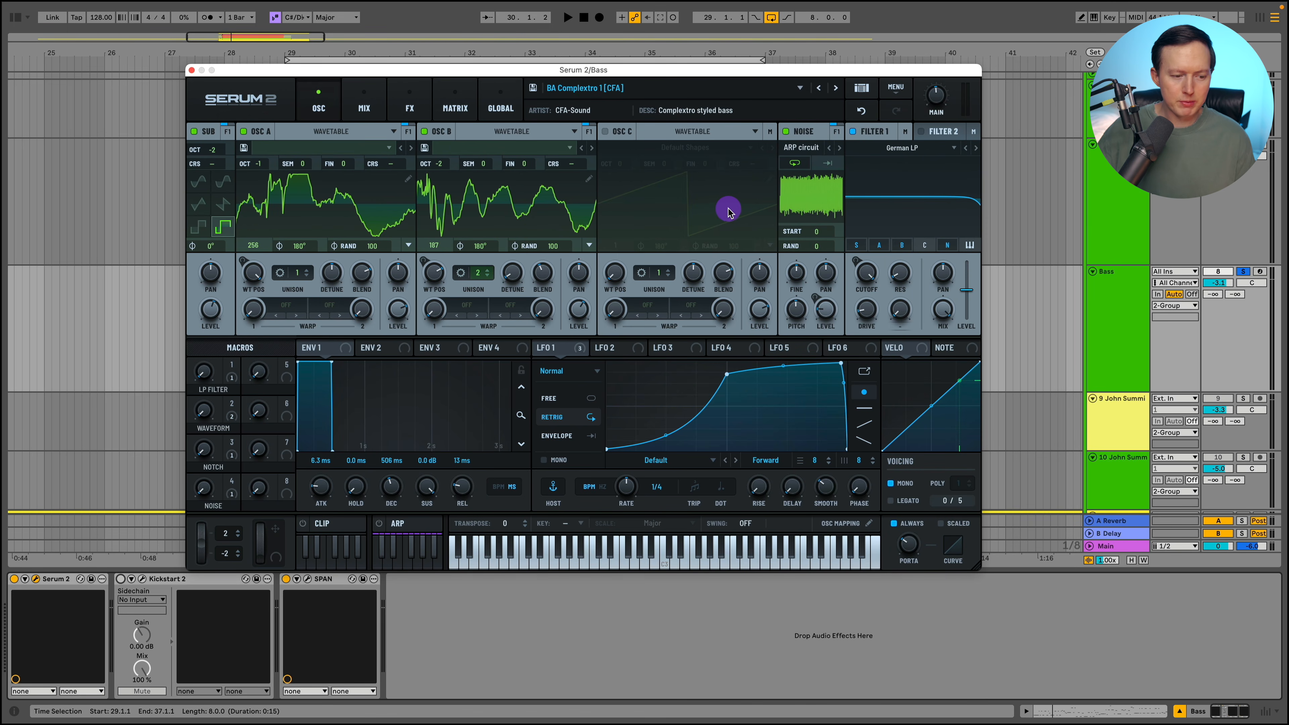
key(space)
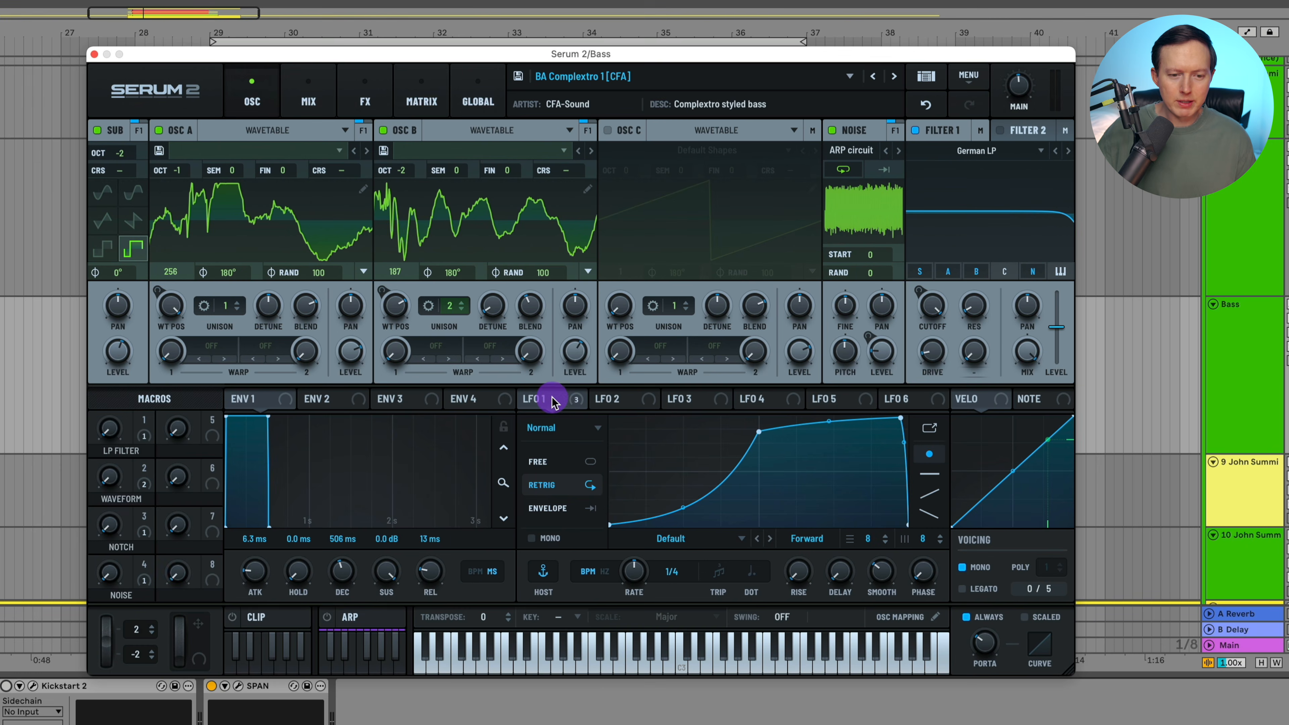
- Bypass all of LFO 1's modulation destinations and switch Kickstart 2 back on, checking its ducking settings
right_click(546, 401)
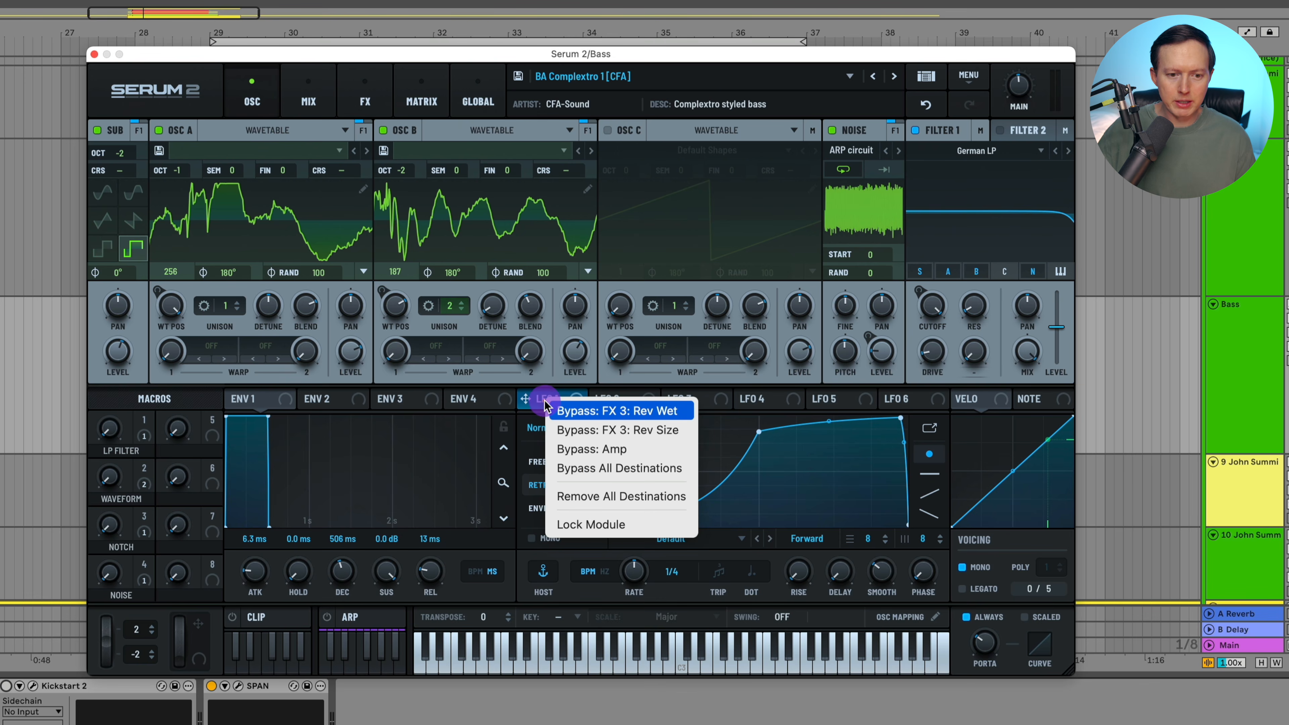
click(641, 467)
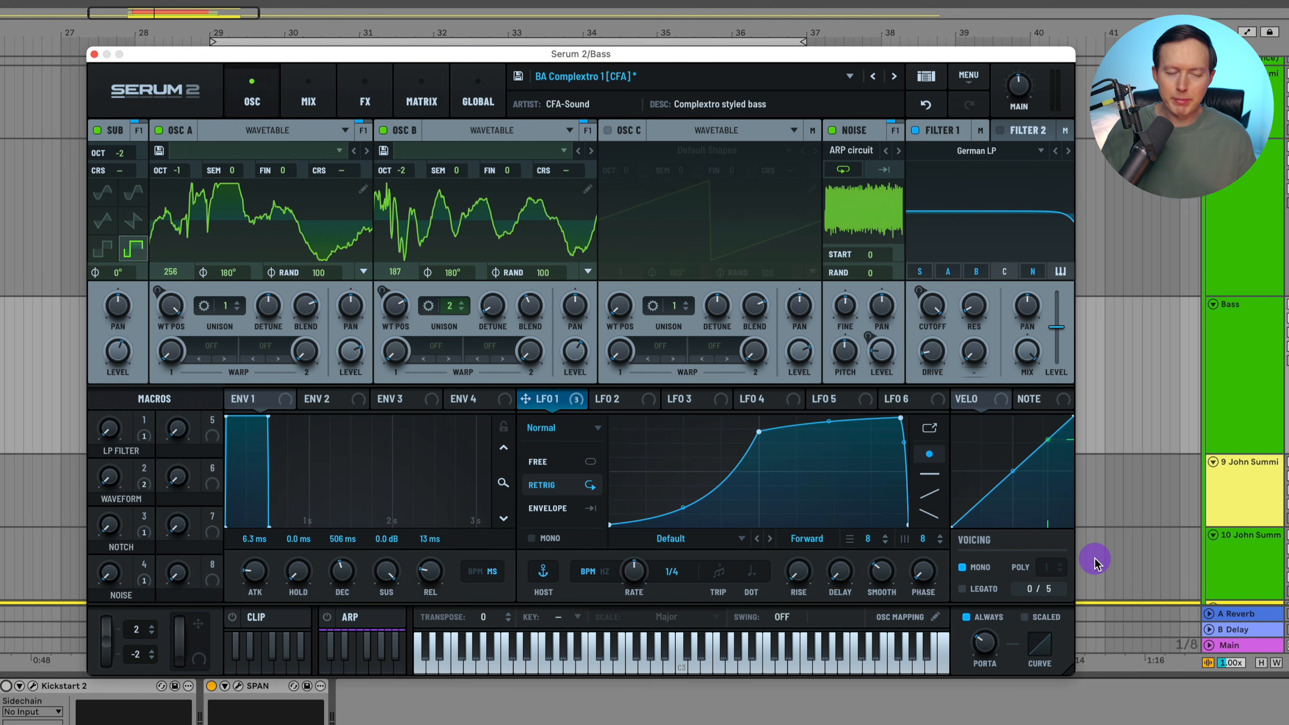
click(33, 686)
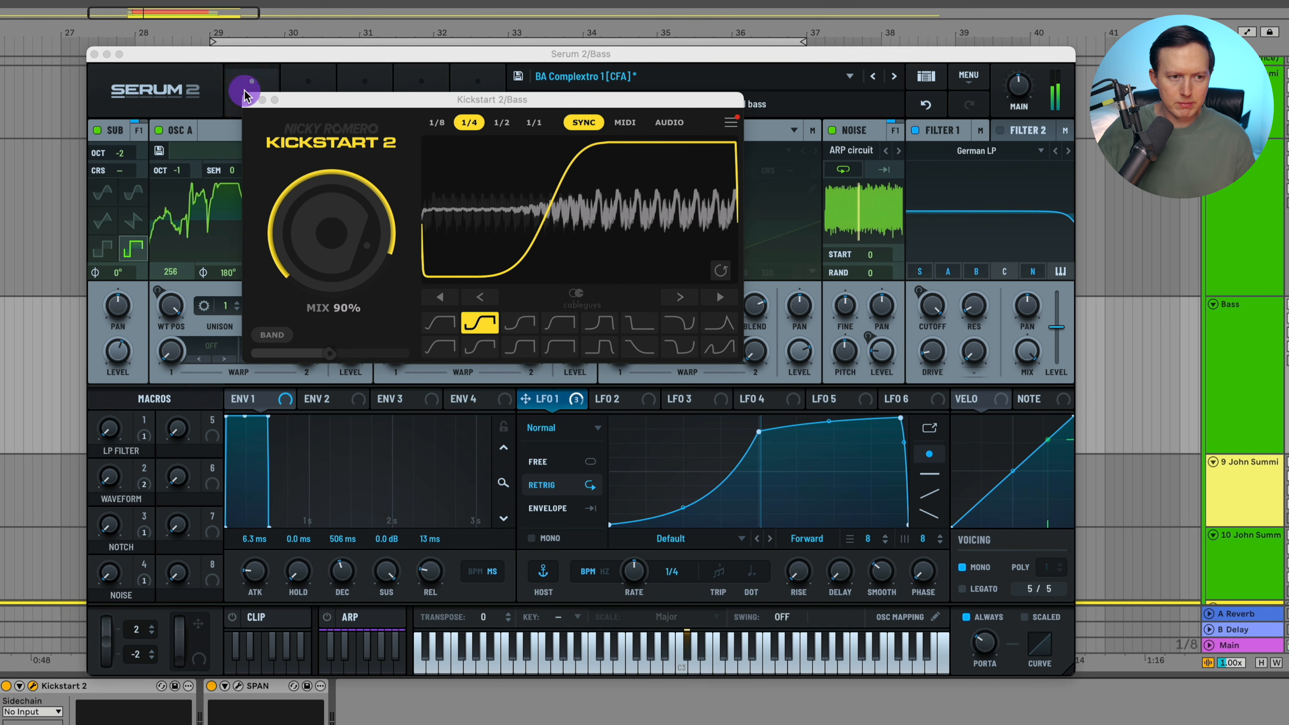
click(249, 99)
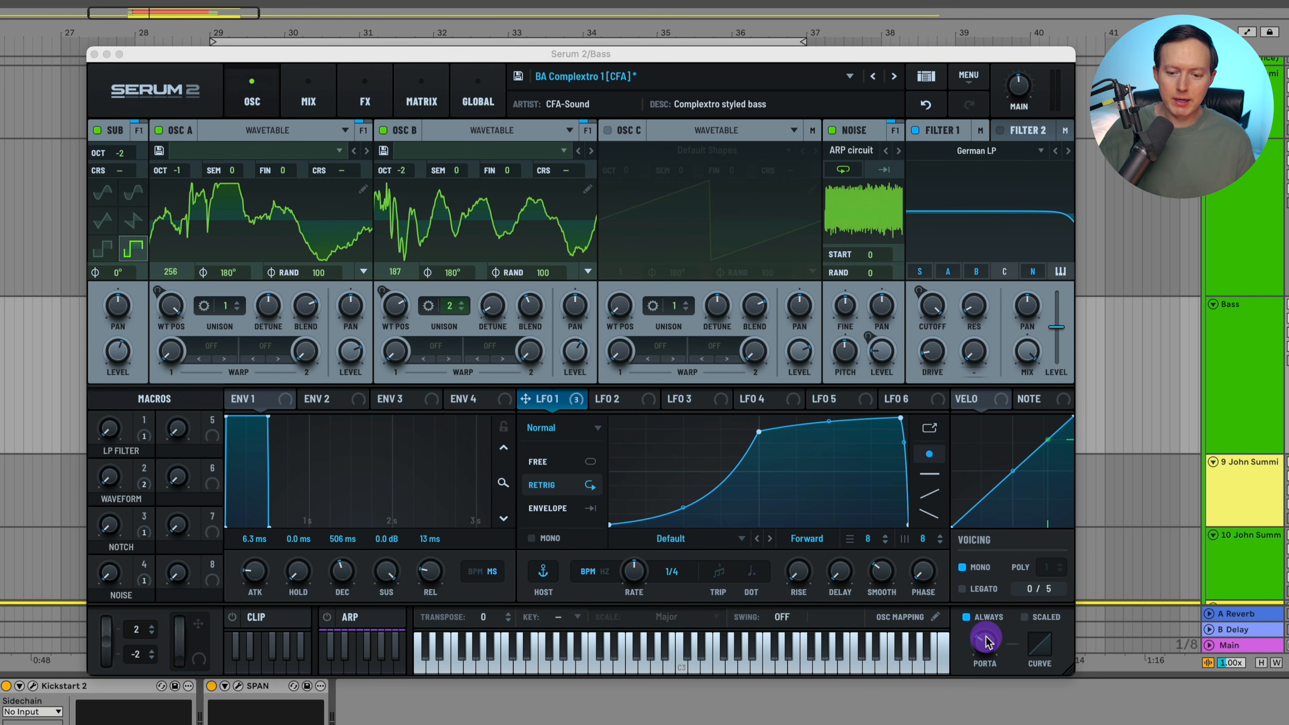
- Turn the portamento time down to its minimum and disable the Always glide option
click(996, 643)
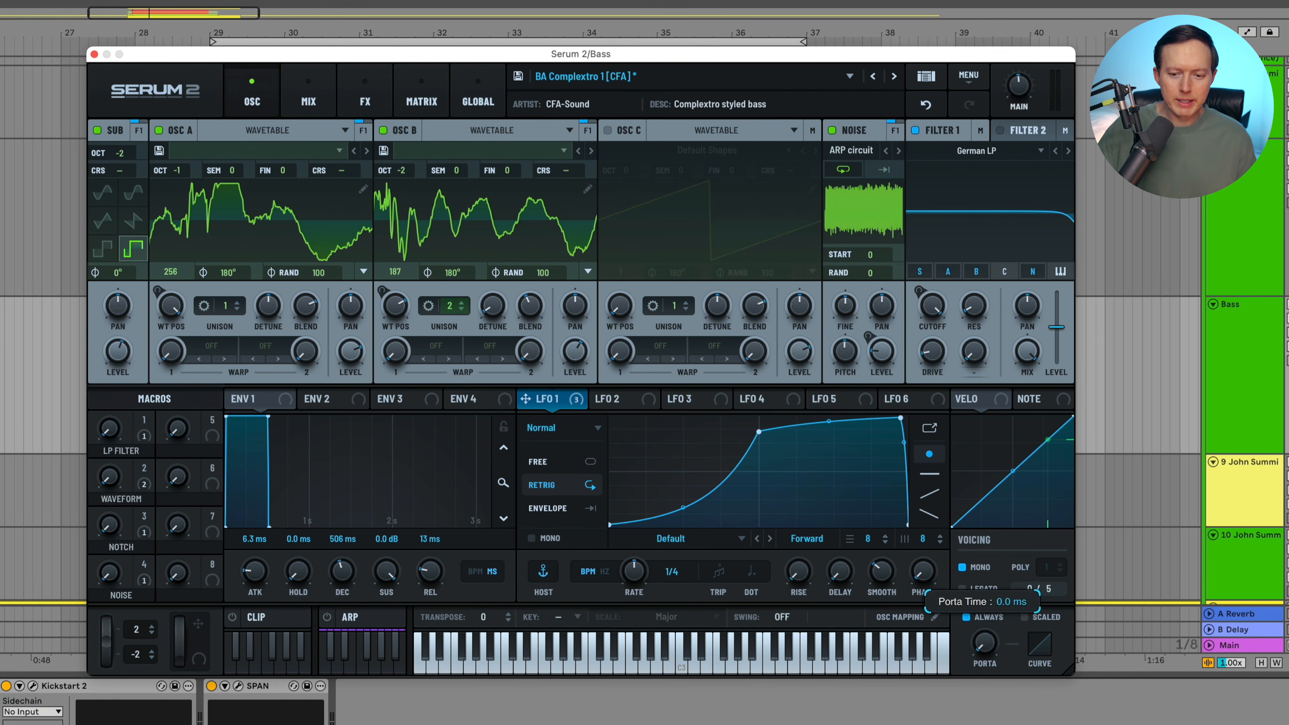
click(993, 619)
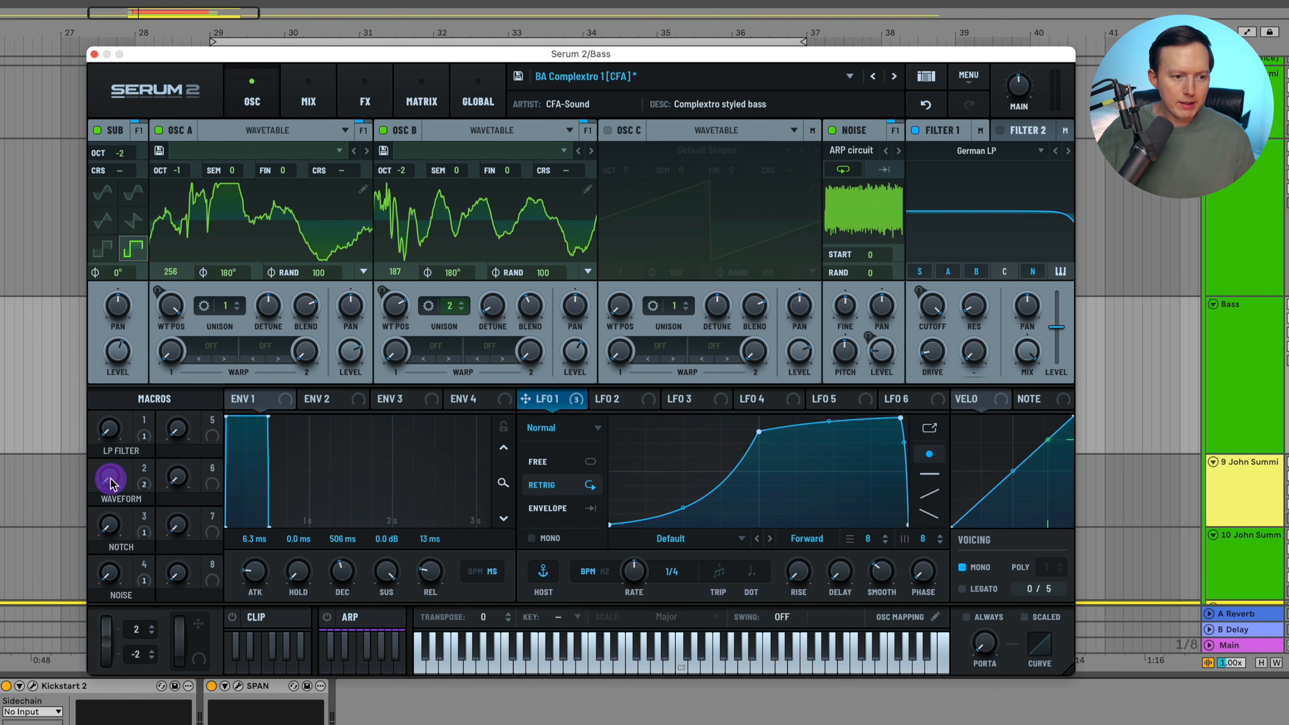
- Set the Waveform macro to 26, and apply and delete the macro to fix the wavetable positions of oscillators A and B
drag(110, 484, 112, 446)
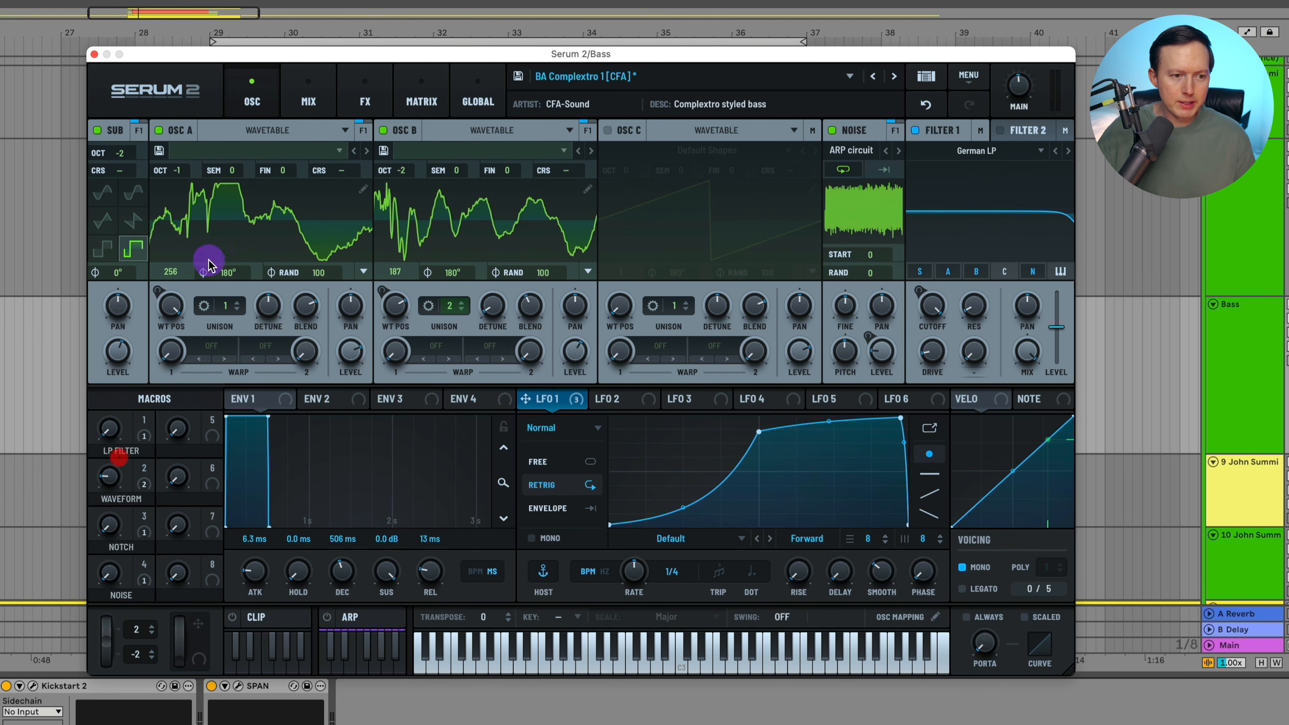
click(146, 469)
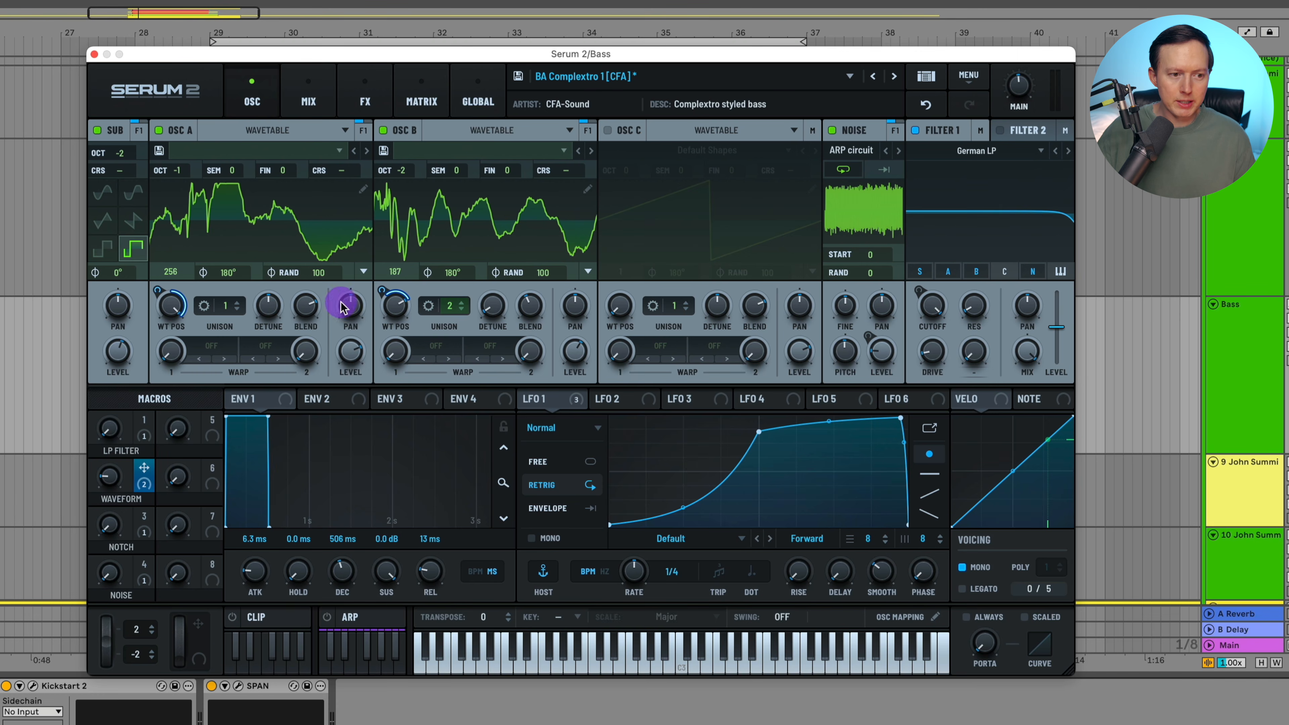
mouse_move(118, 473)
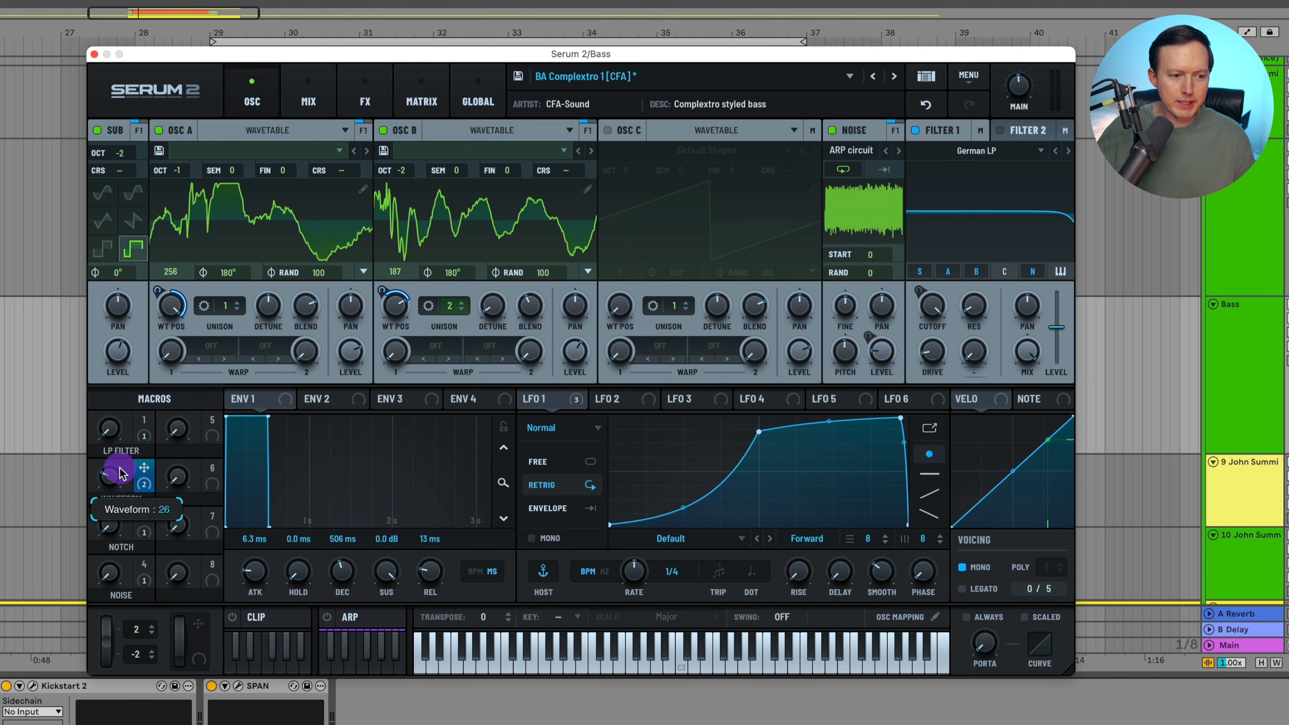
key(space)
key(space)
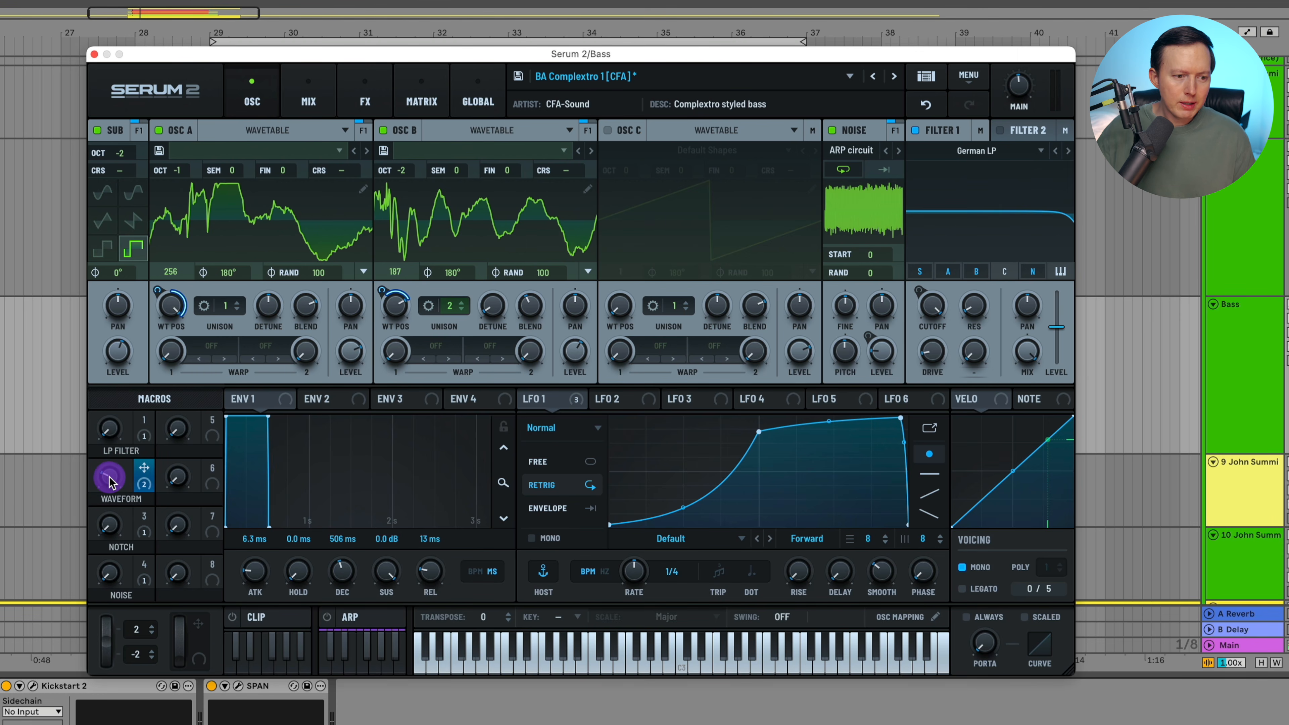
right_click(113, 483)
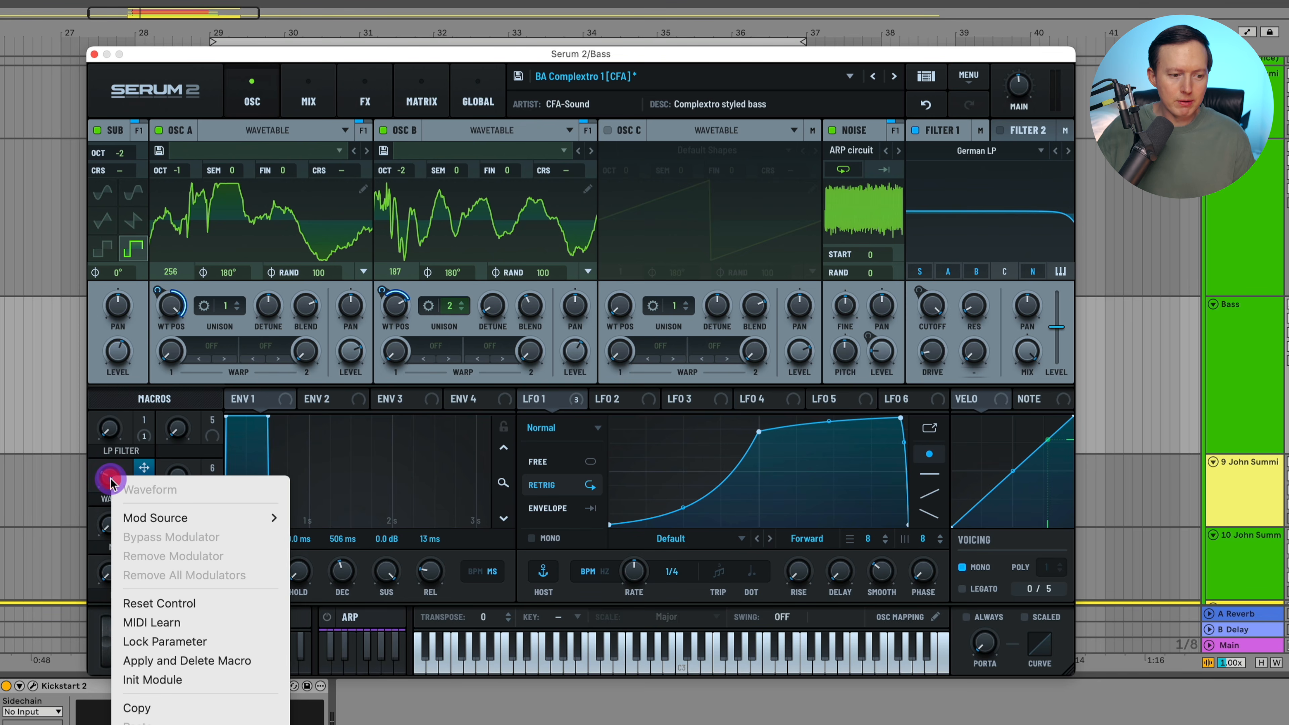
click(243, 656)
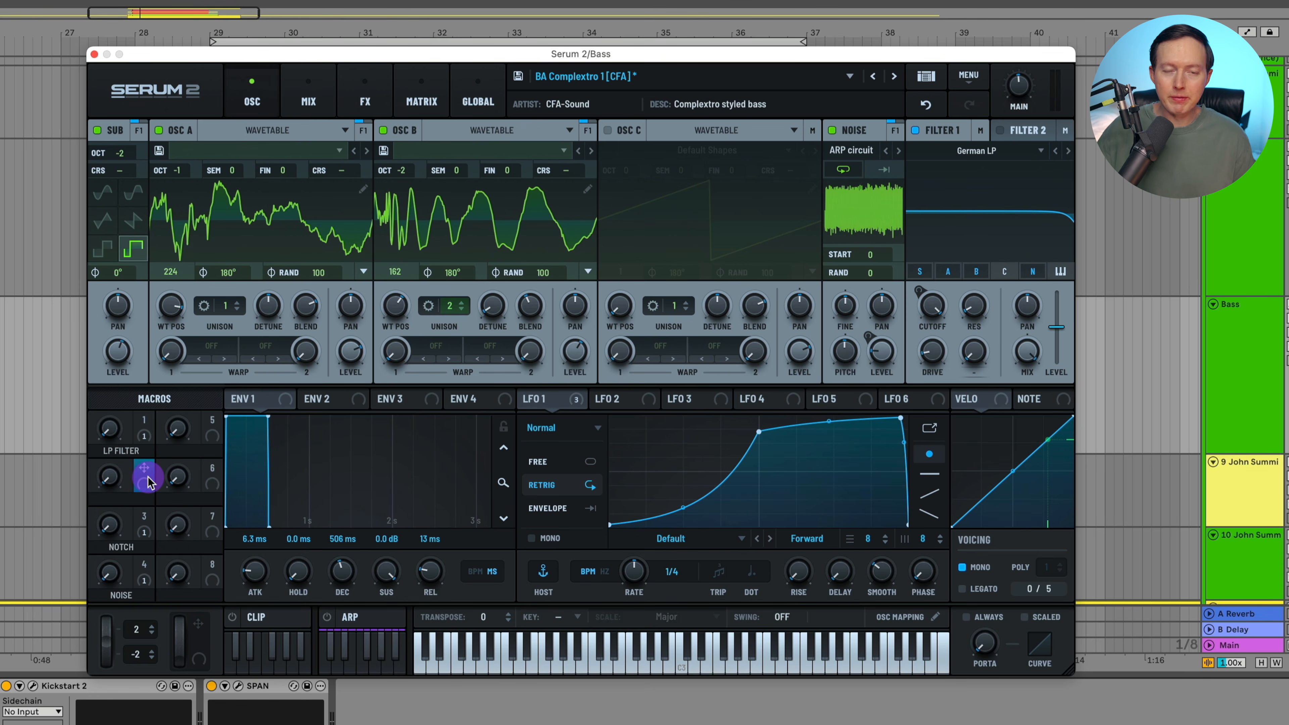
drag(157, 480, 384, 279)
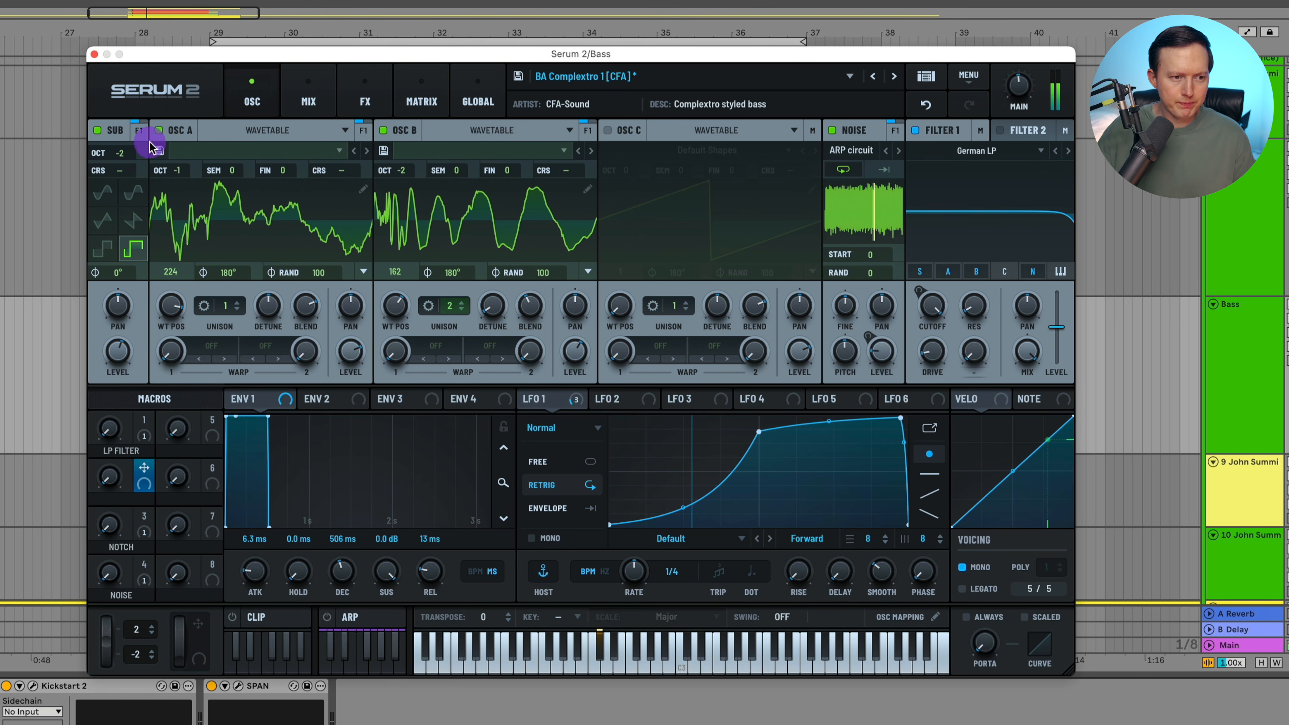
- Compare the sound with and without the sub oscillator, and give it the square waveform at a lower level
click(99, 130)
click(99, 131)
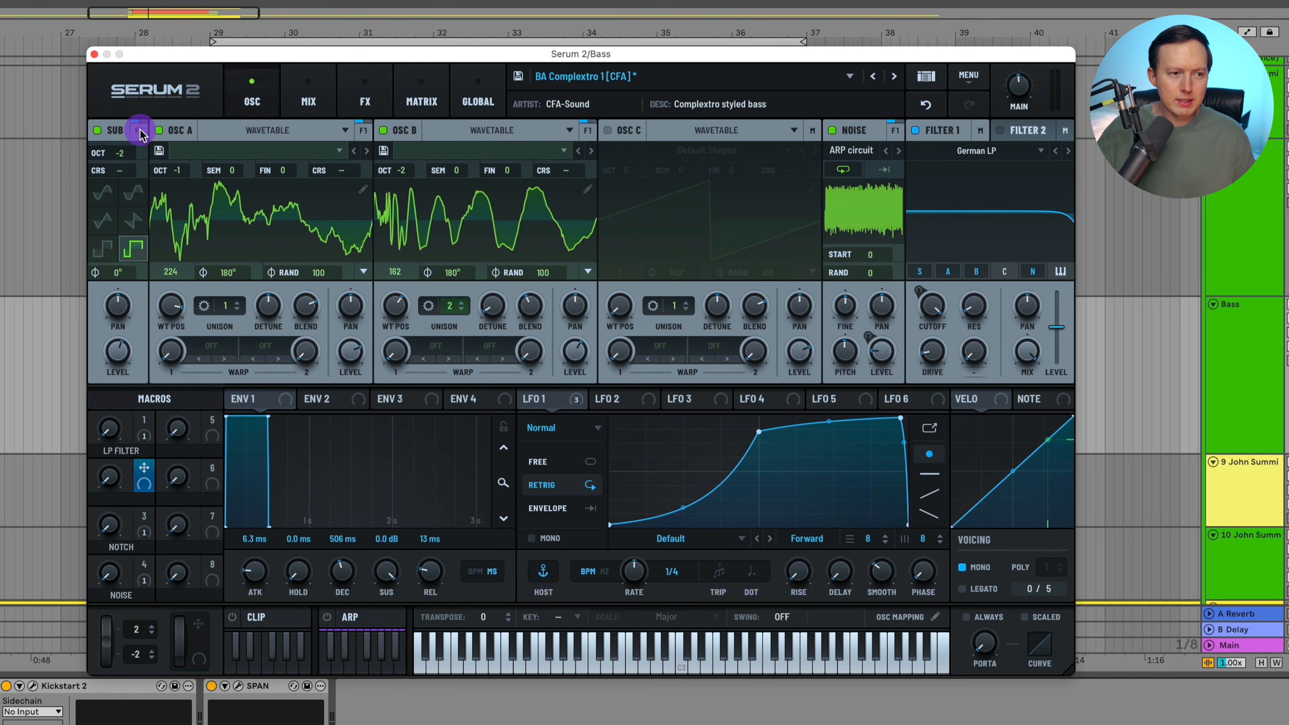
click(136, 129)
click(135, 130)
click(99, 246)
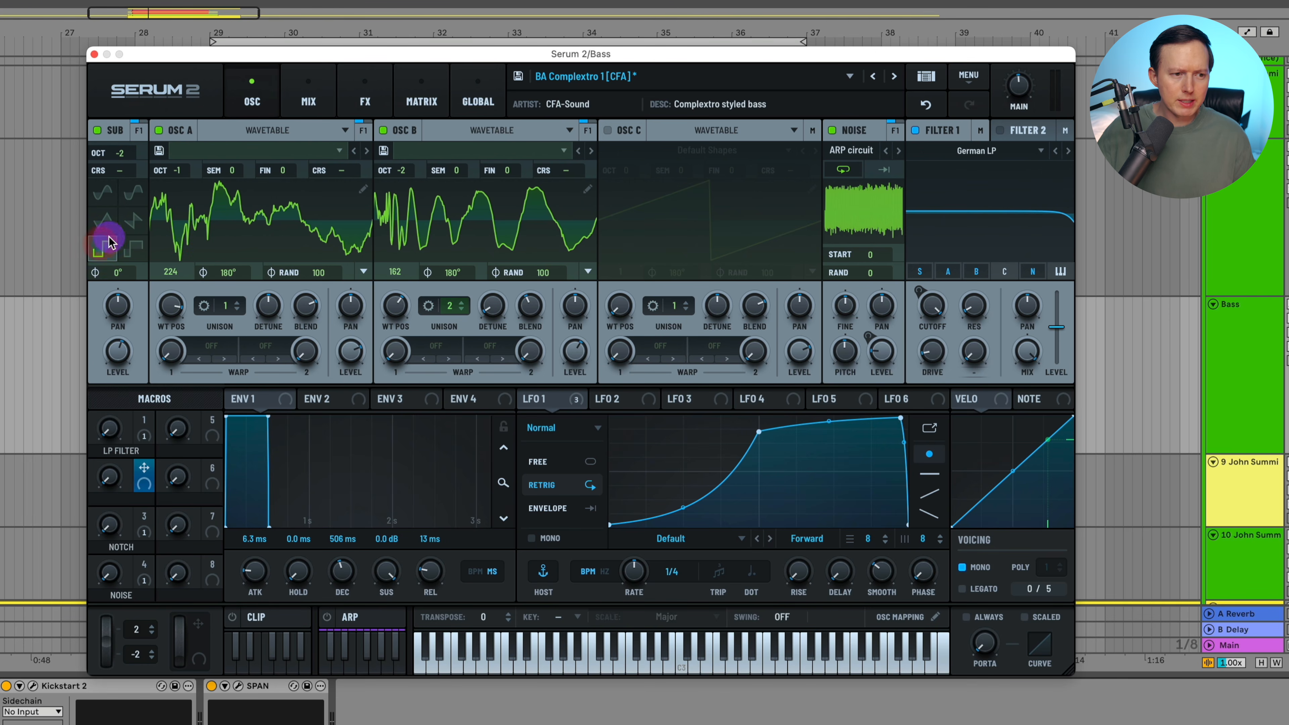
drag(118, 358, 128, 421)
- Set oscillator A's unison to 2 voices
click(398, 306)
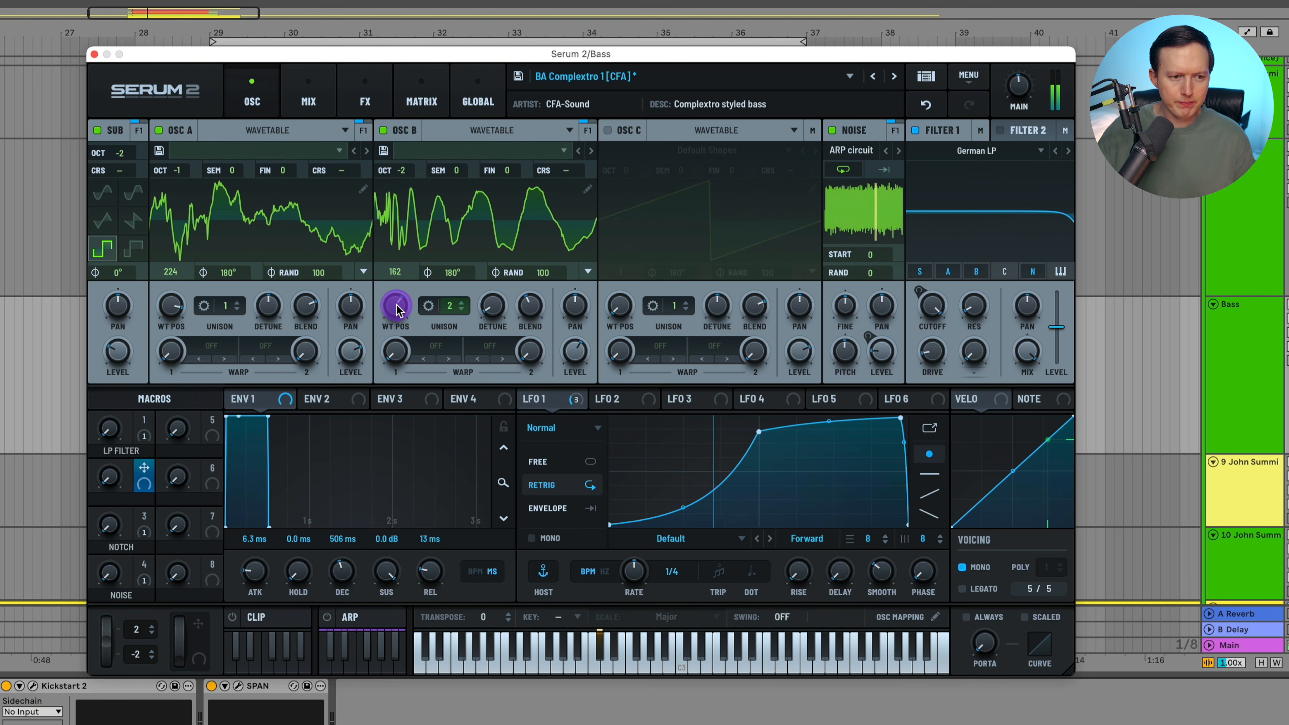
click(299, 307)
click(273, 307)
click(228, 307)
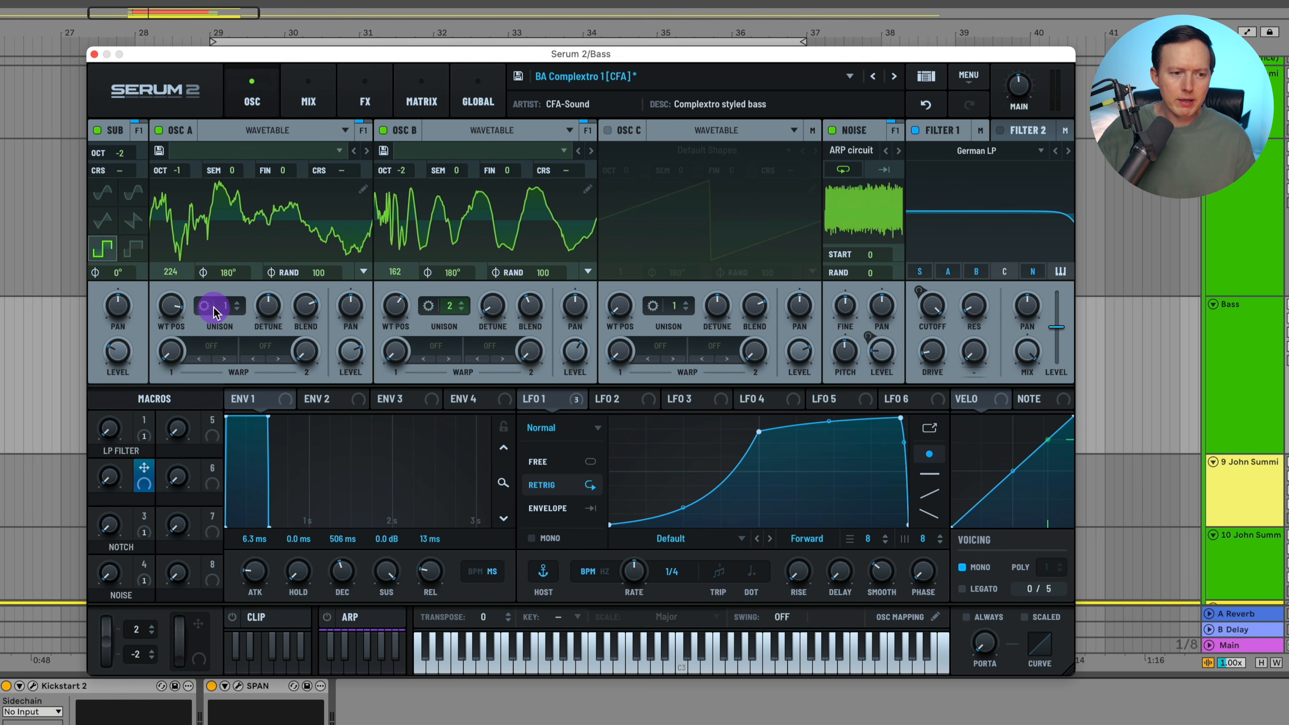
- Keep oscillator A's unison at 2 voices and lower its detune and level
click(237, 303)
click(231, 306)
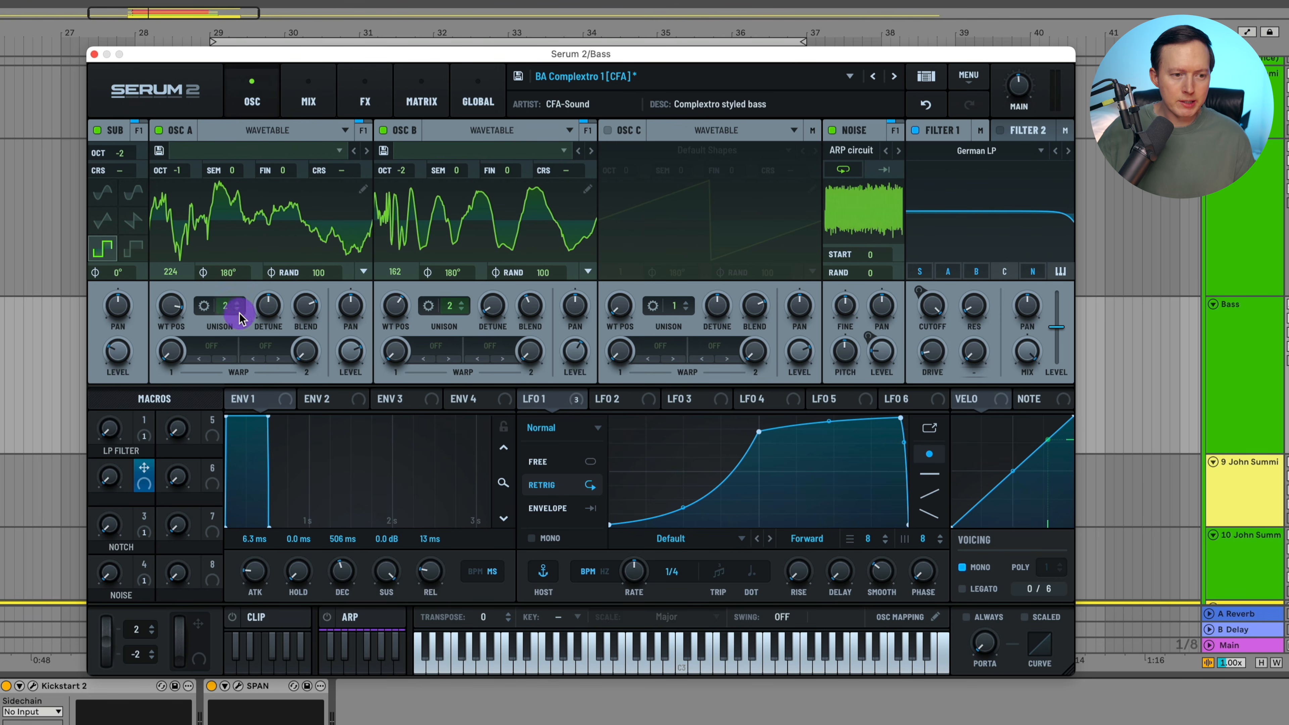
drag(266, 305, 260, 349)
drag(351, 352, 363, 394)
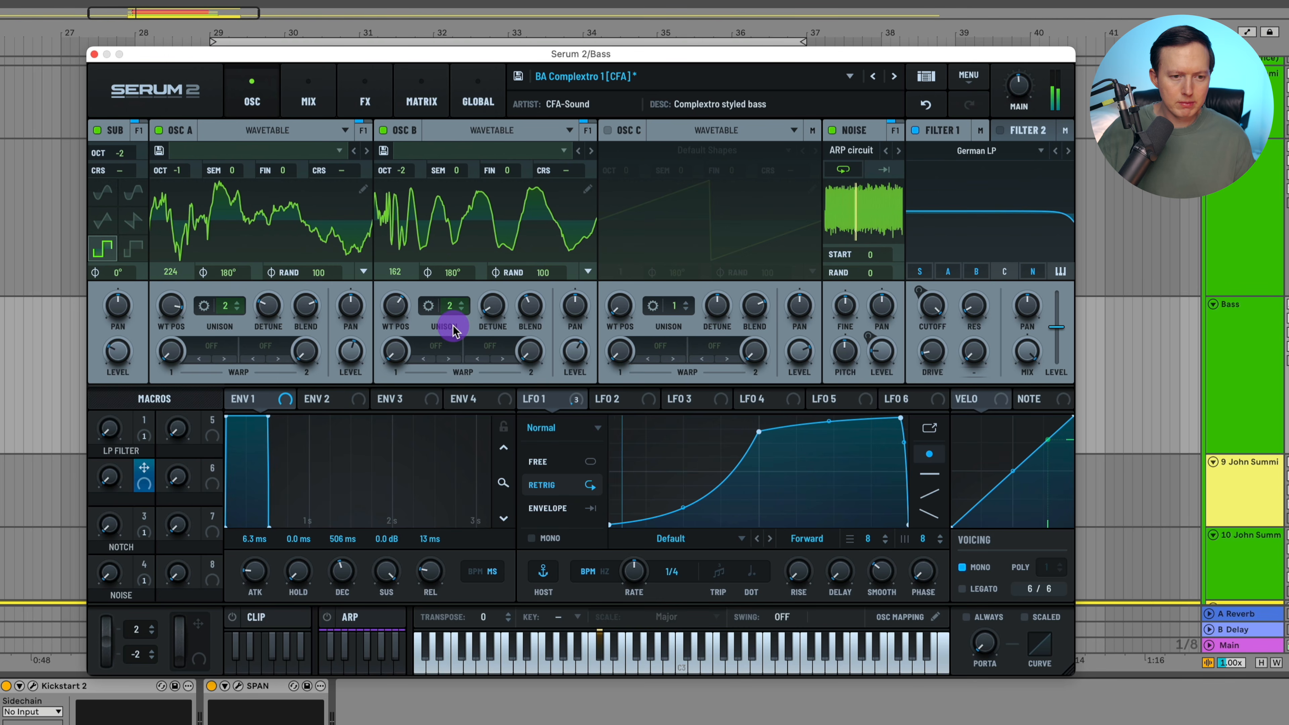
- Reduce oscillator B's detune and lower its level to about 46%, comparing the result with the reference bass
drag(495, 301, 501, 284)
drag(571, 355, 571, 364)
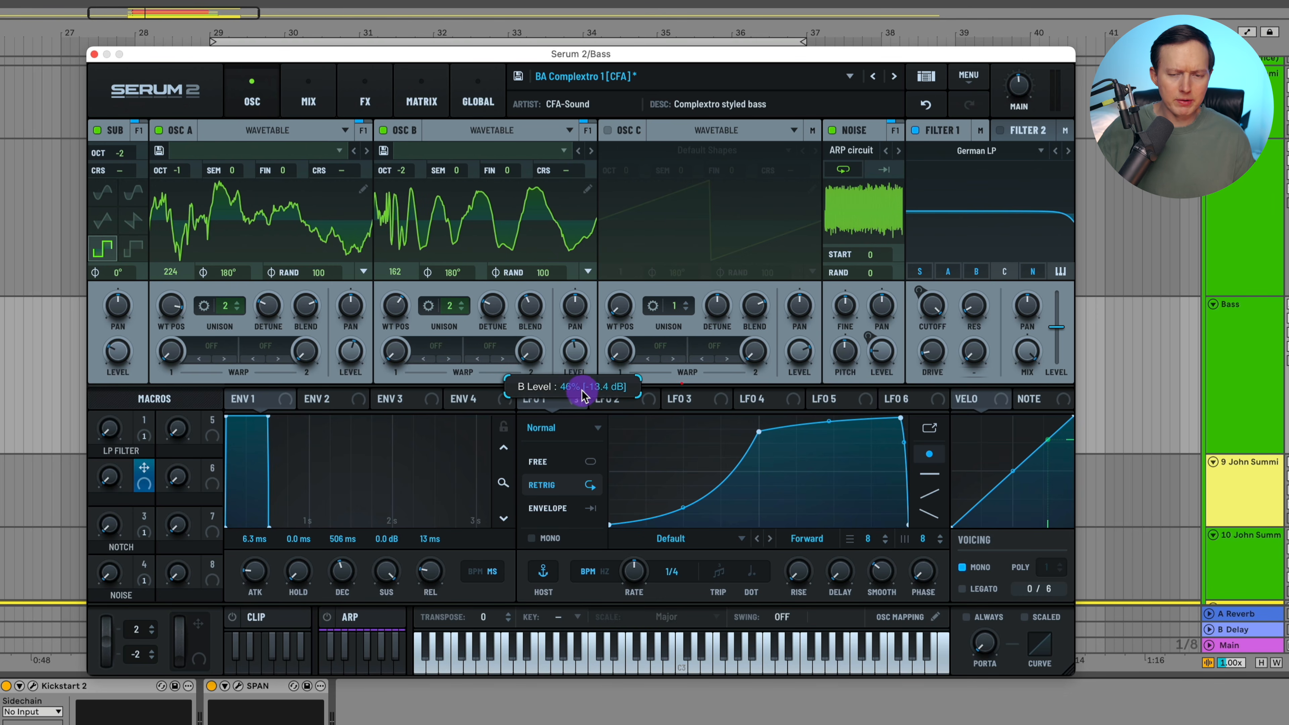
drag(584, 397, 584, 395)
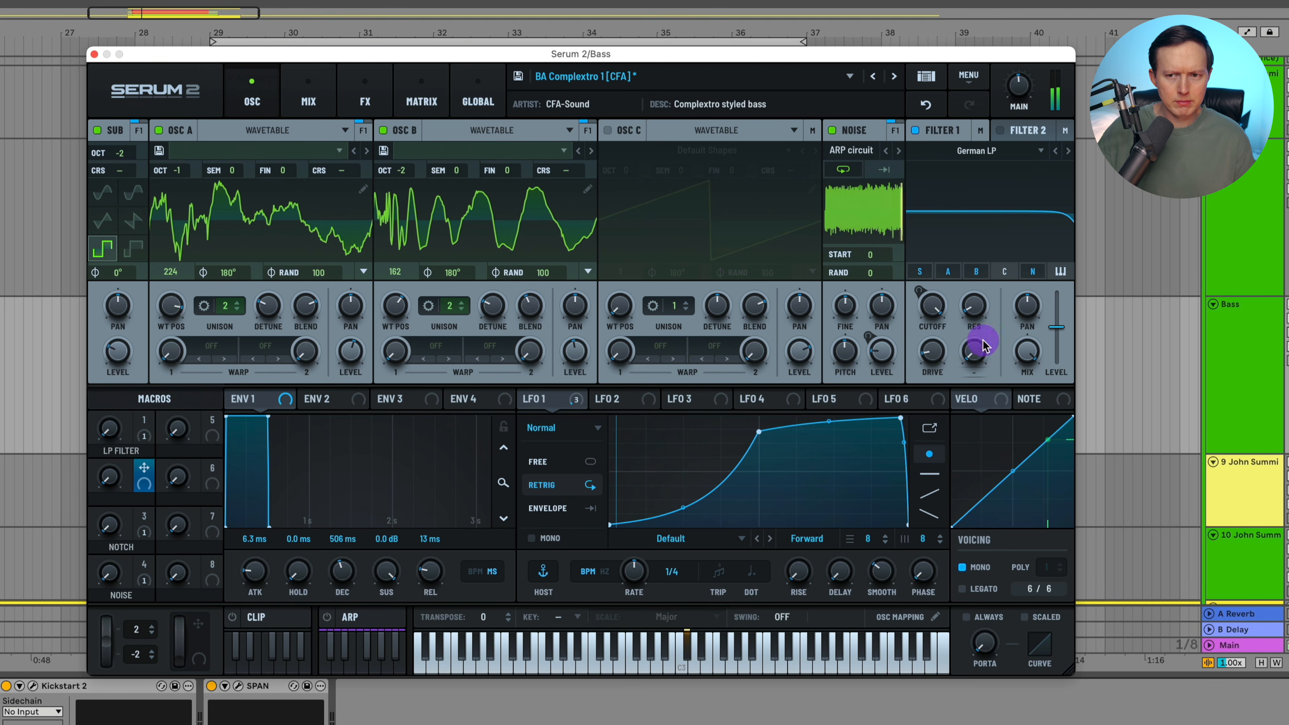
click(1248, 227)
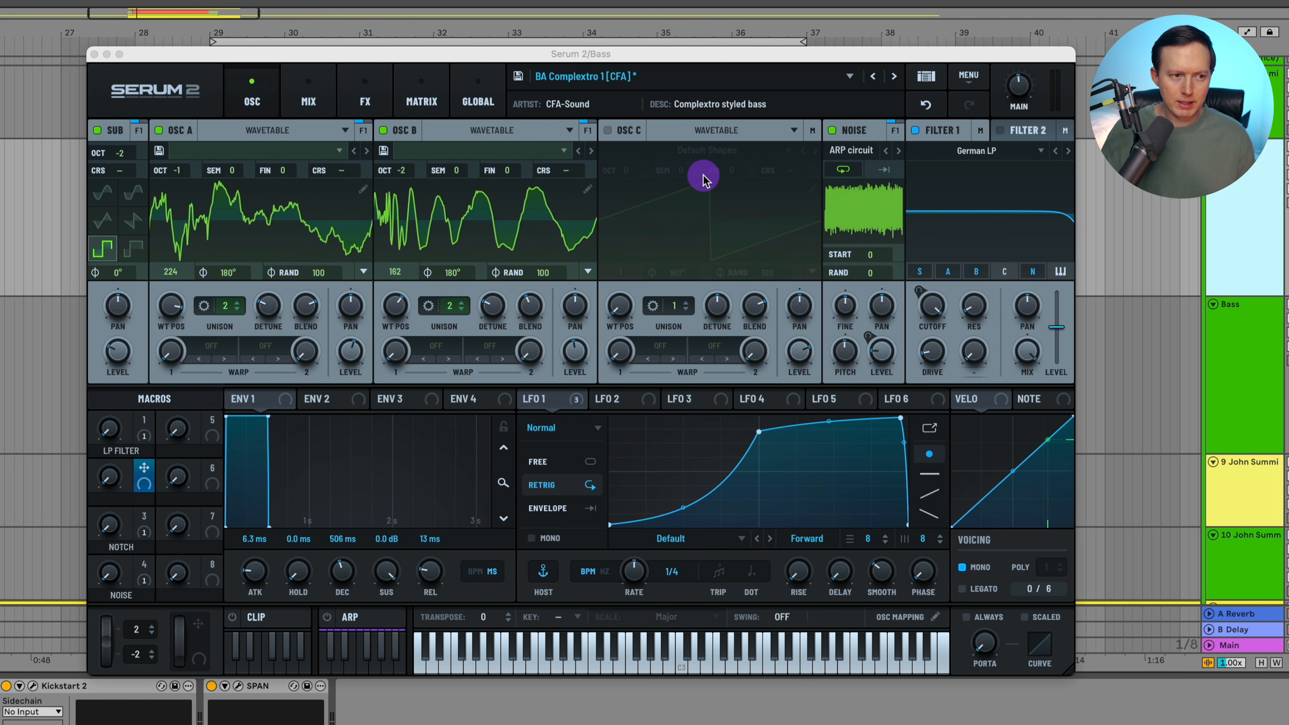
- Enable oscillator C as a sine wave at wavetable position 2 of Default Shapes, with phase randomness 0
click(104, 248)
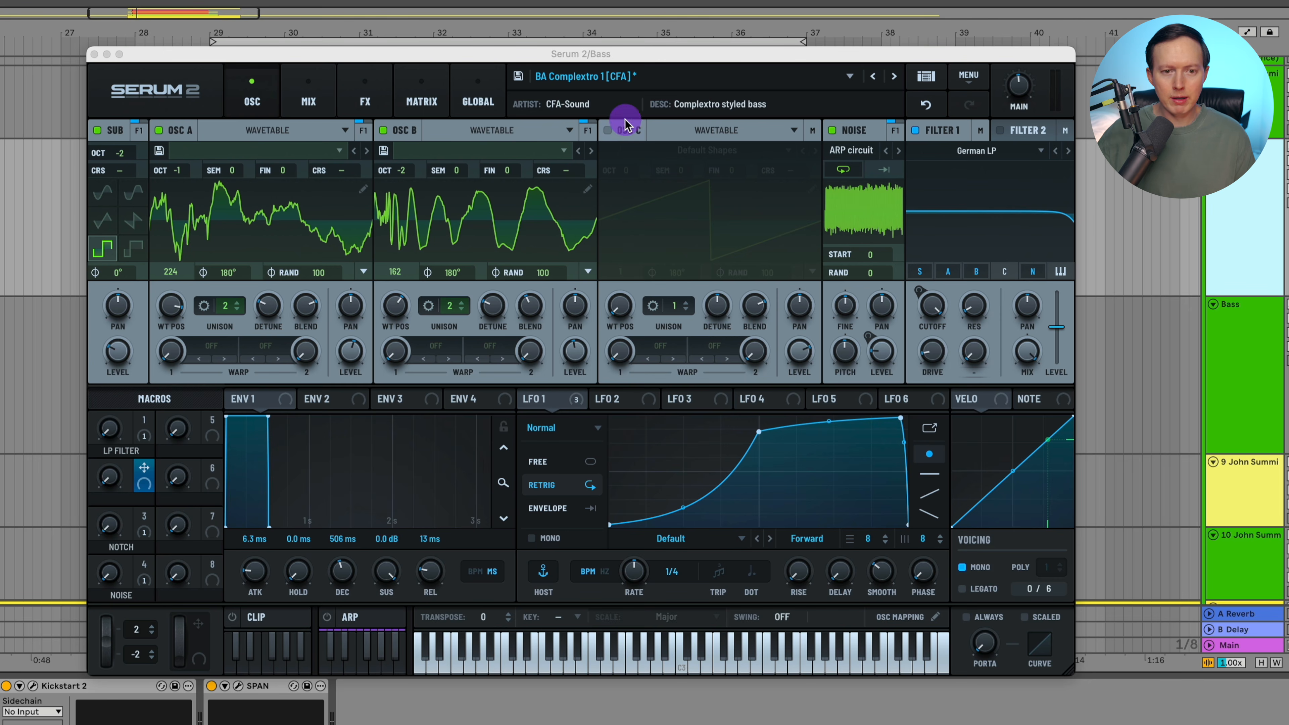
click(629, 131)
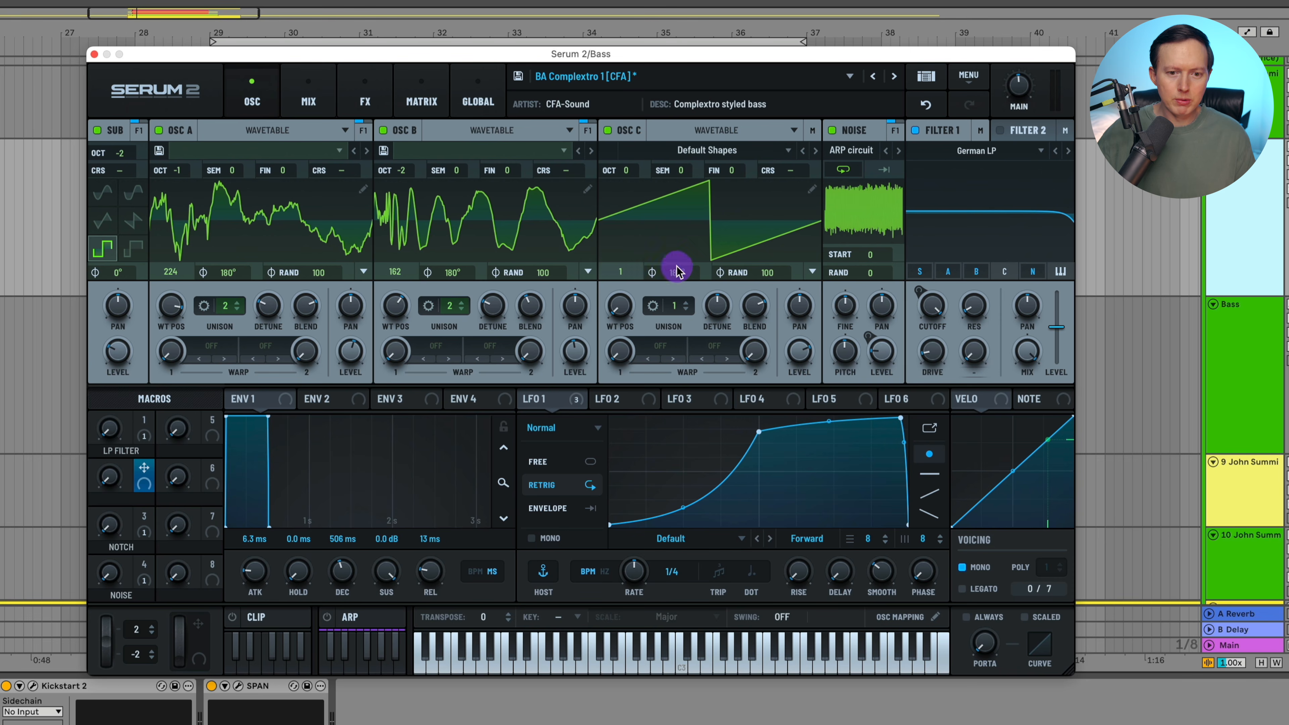
drag(766, 271, 754, 451)
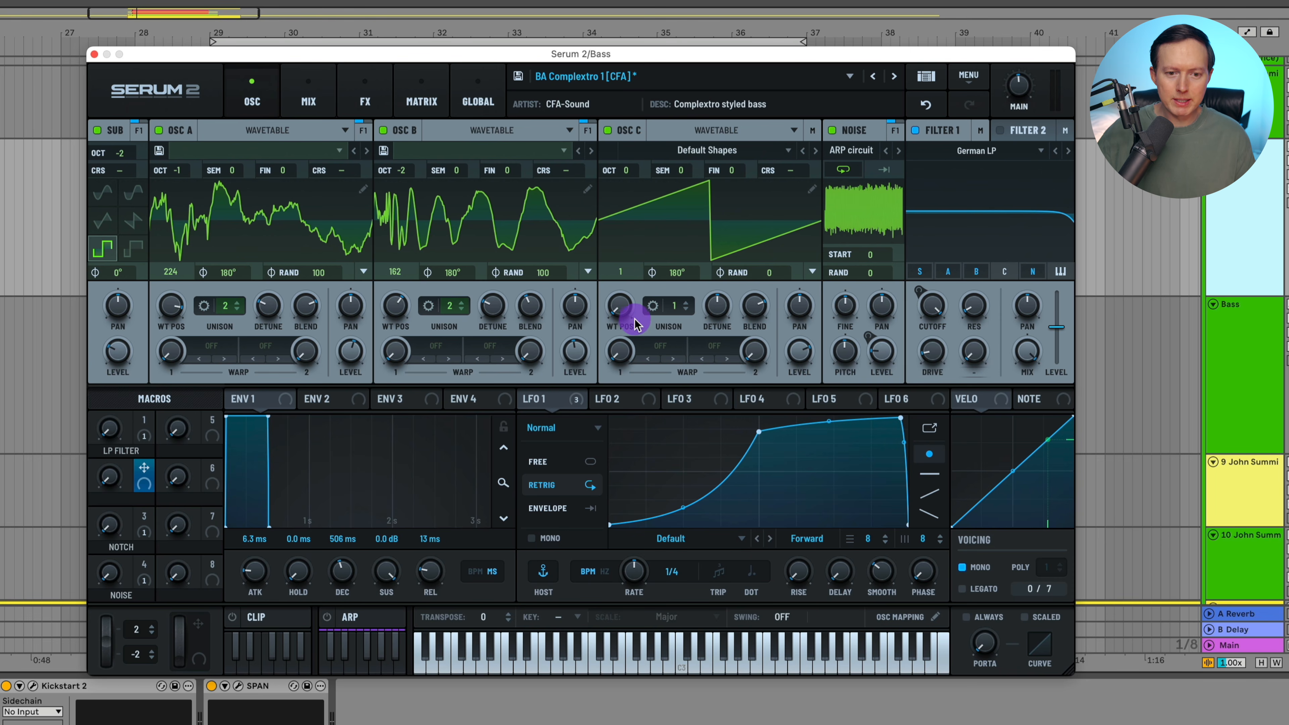
mouse_move(621, 314)
mouse_down()
mouse_move(636, 245)
mouse_move(627, 282)
mouse_up()
click(810, 350)
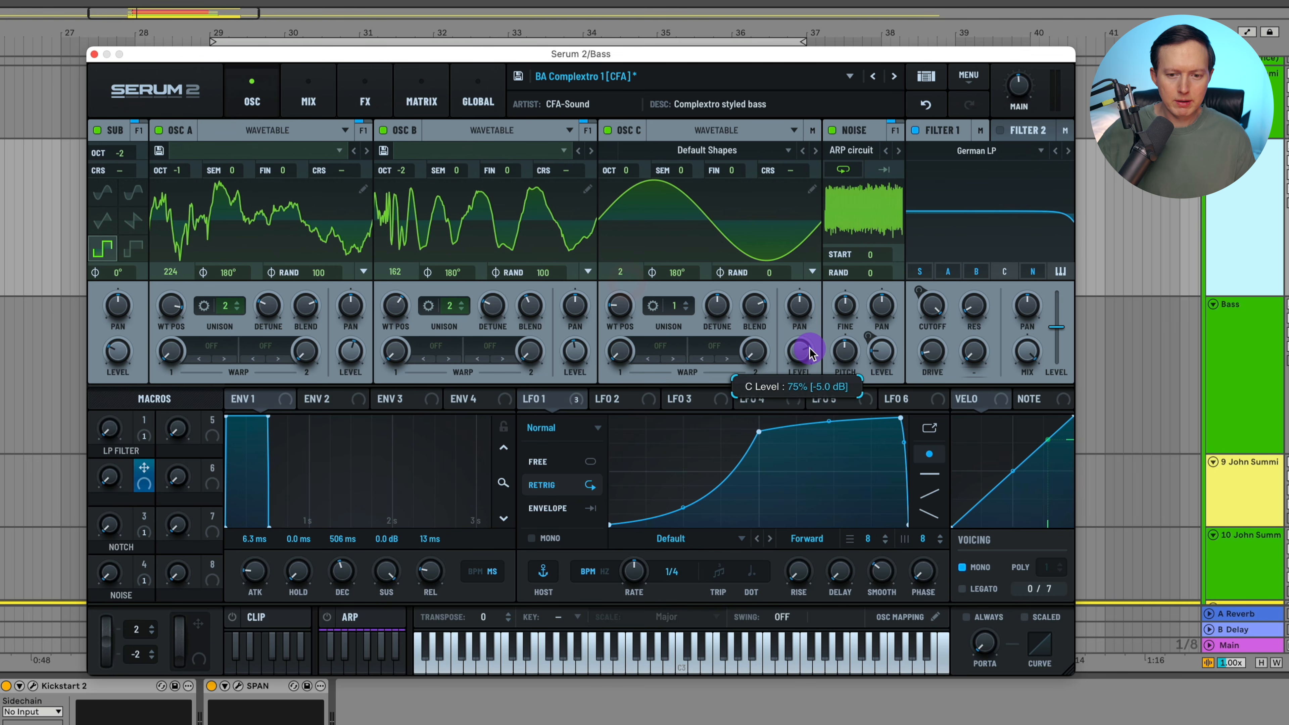
- Route oscillator C to the Direct output and set its octave to -2
click(811, 131)
click(808, 152)
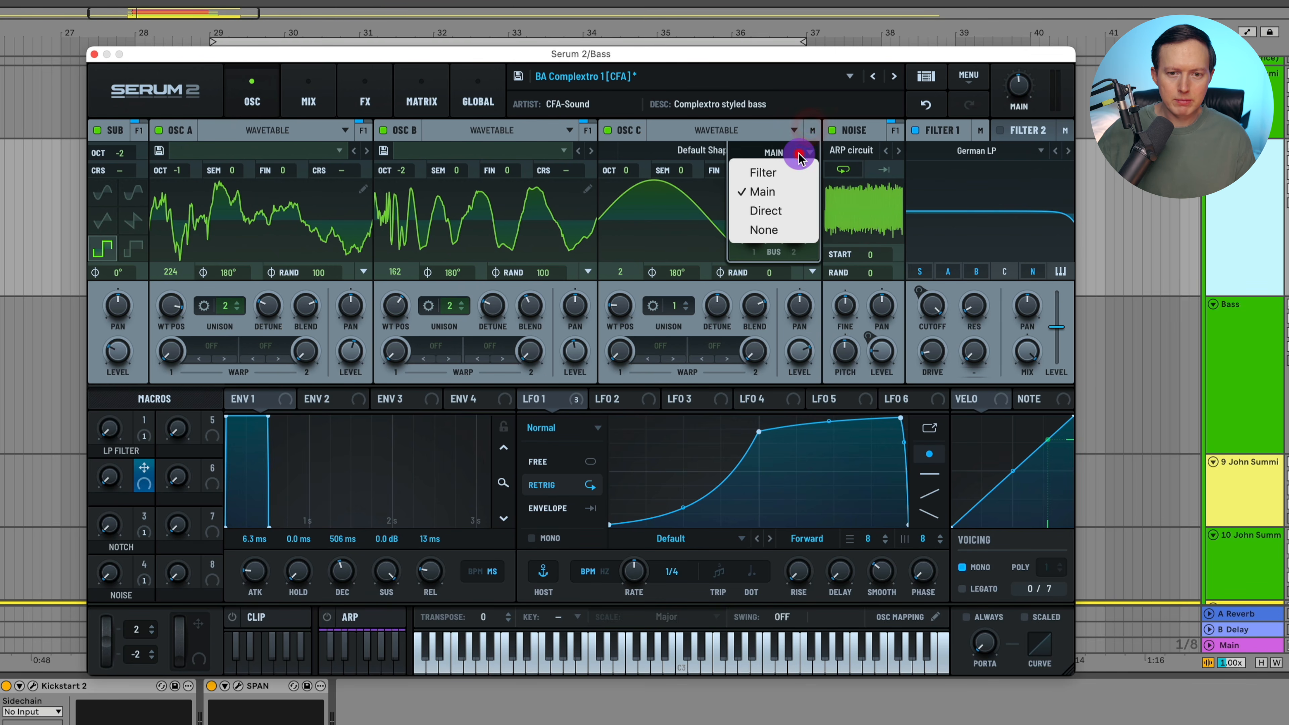
click(793, 211)
click(812, 131)
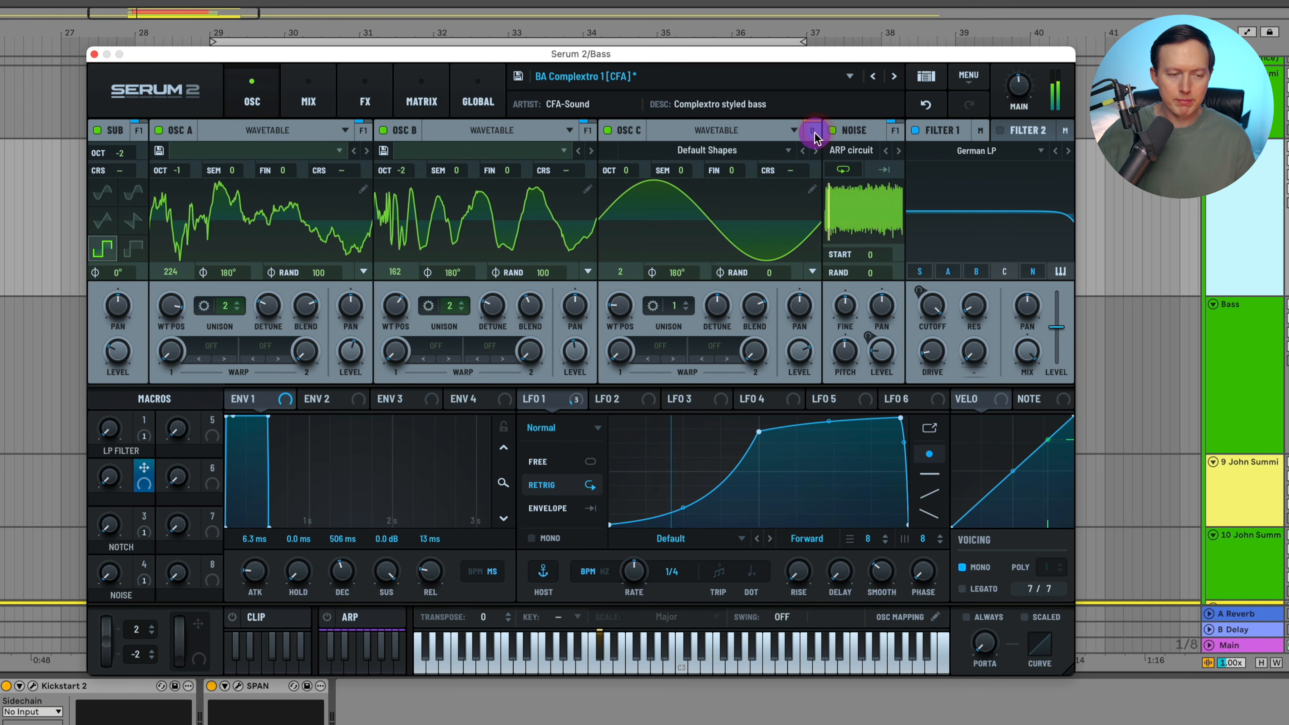
drag(626, 173, 627, 218)
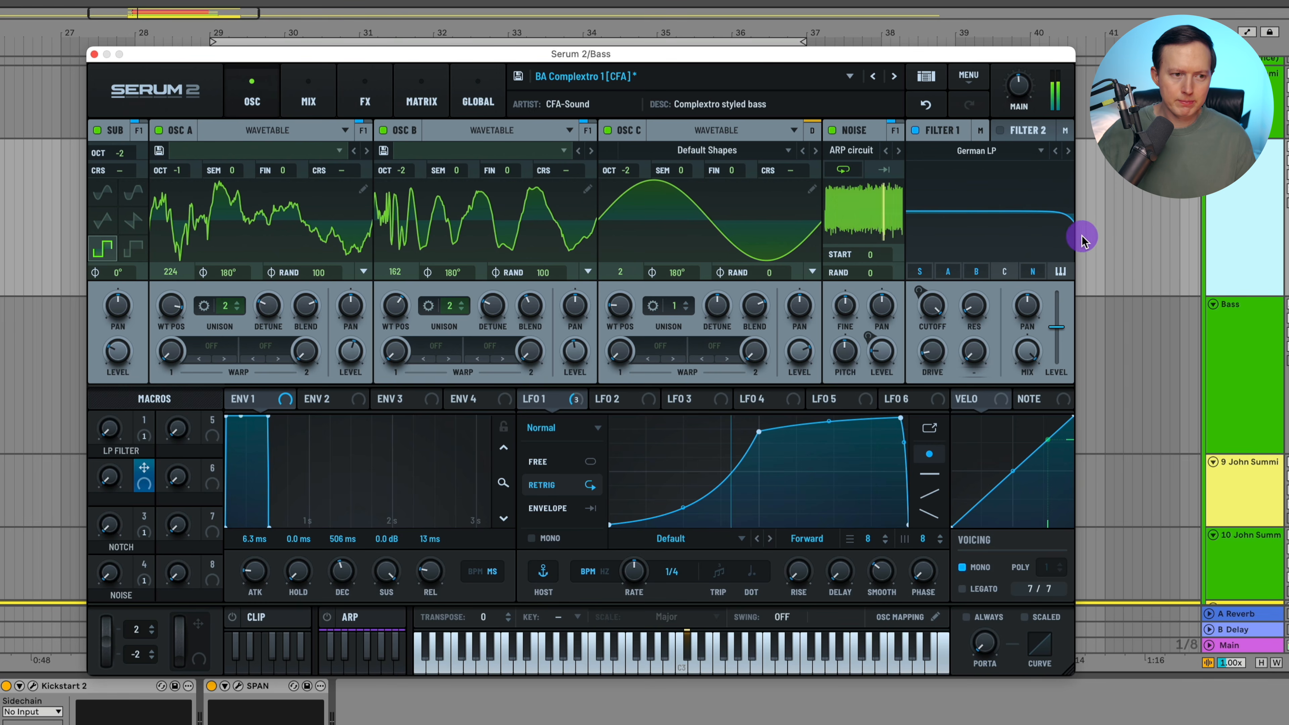
- Turn off Filter 1 and remove the compressor, reverb and filter from the main effects chain
click(916, 131)
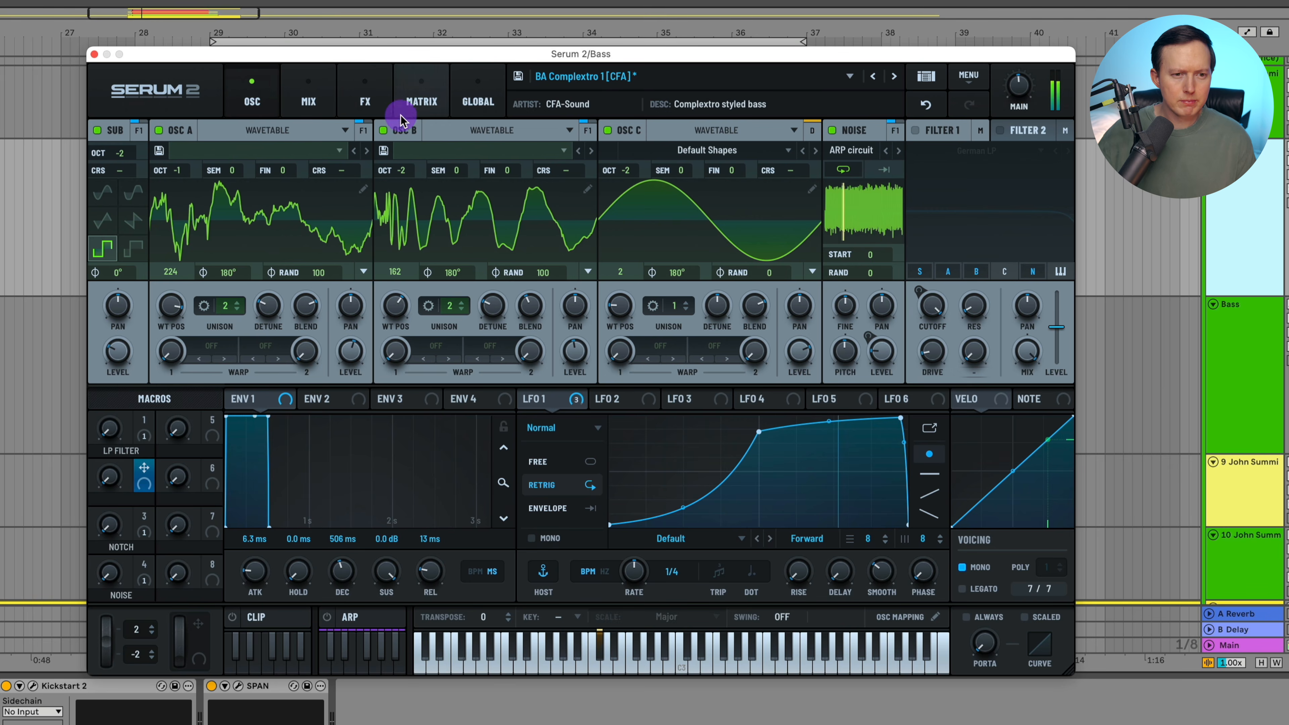
click(308, 98)
click(364, 96)
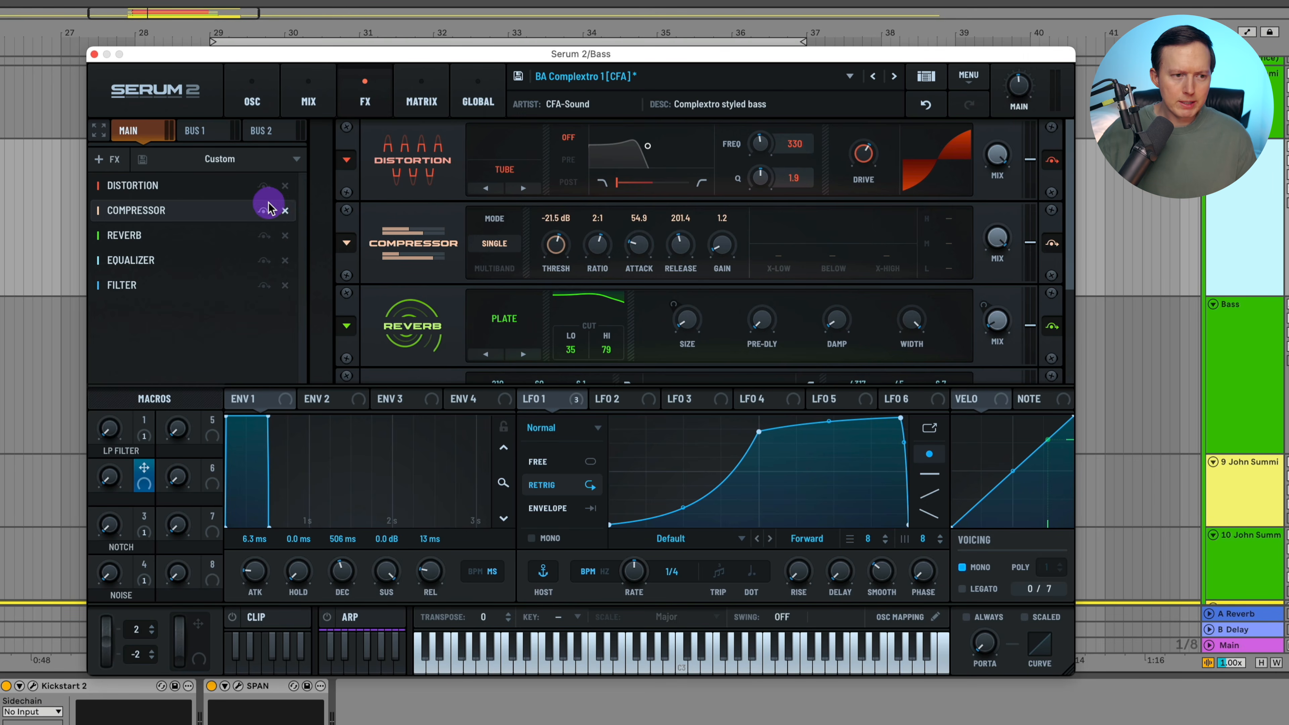
click(286, 211)
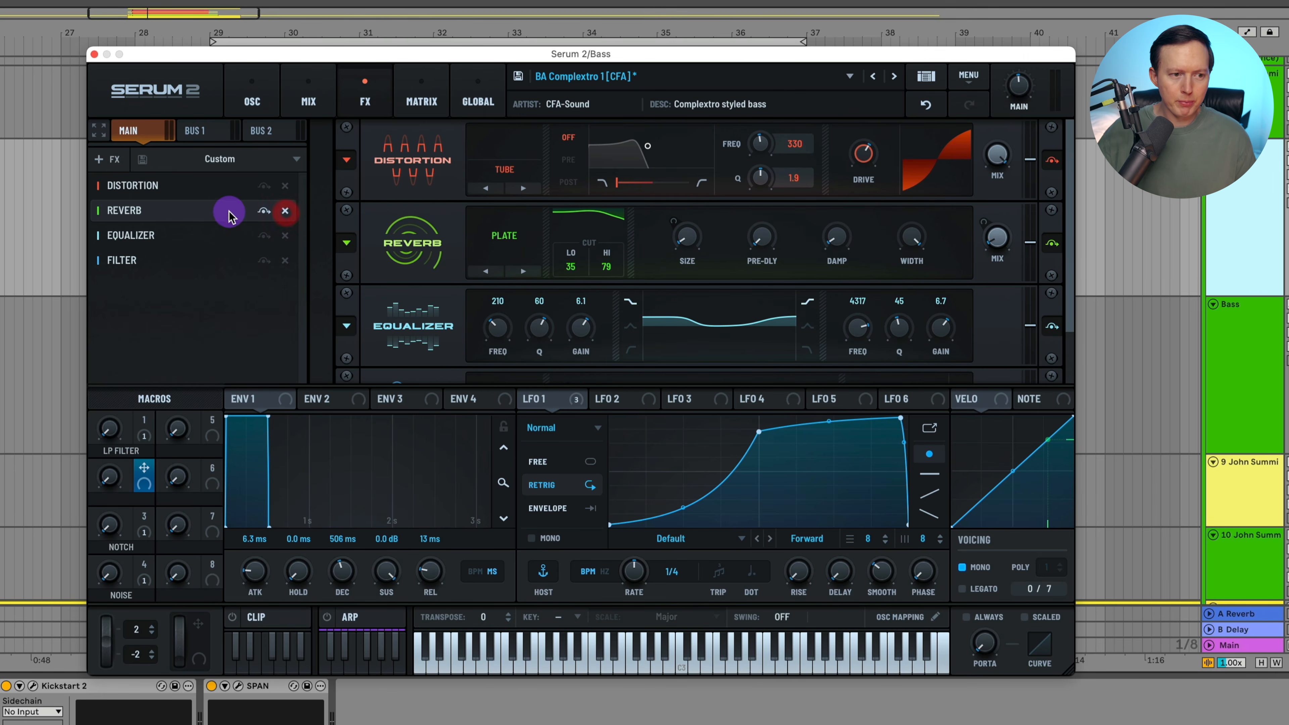
click(287, 211)
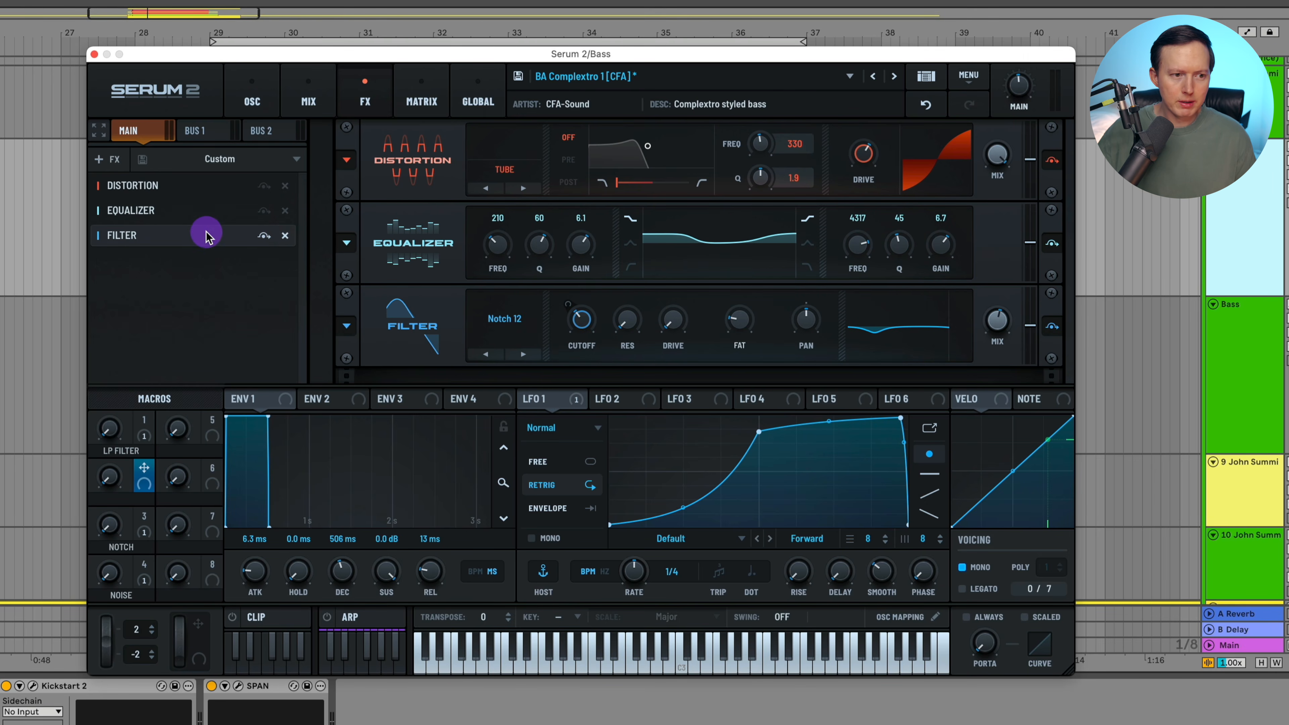
click(285, 236)
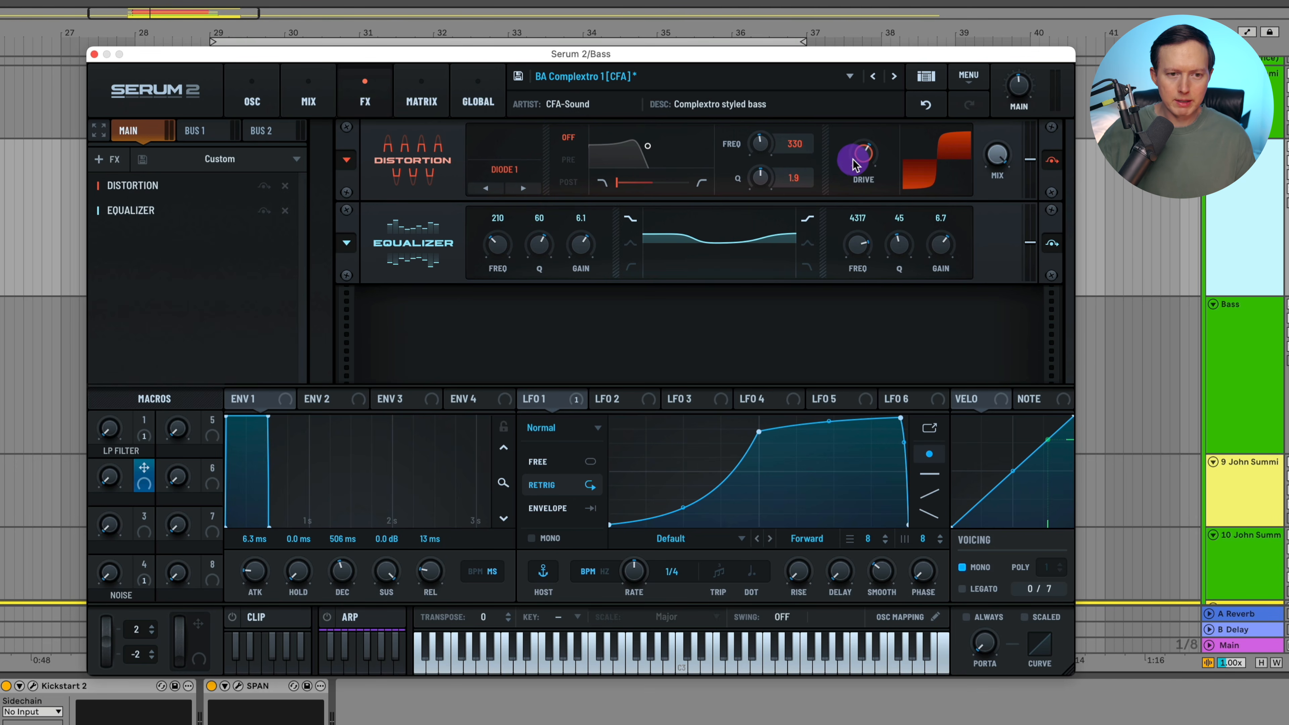
- Switch the distortion to Diode 1 with higher drive, and lower the main volume while comparing with the reference
drag(872, 165, 884, 108)
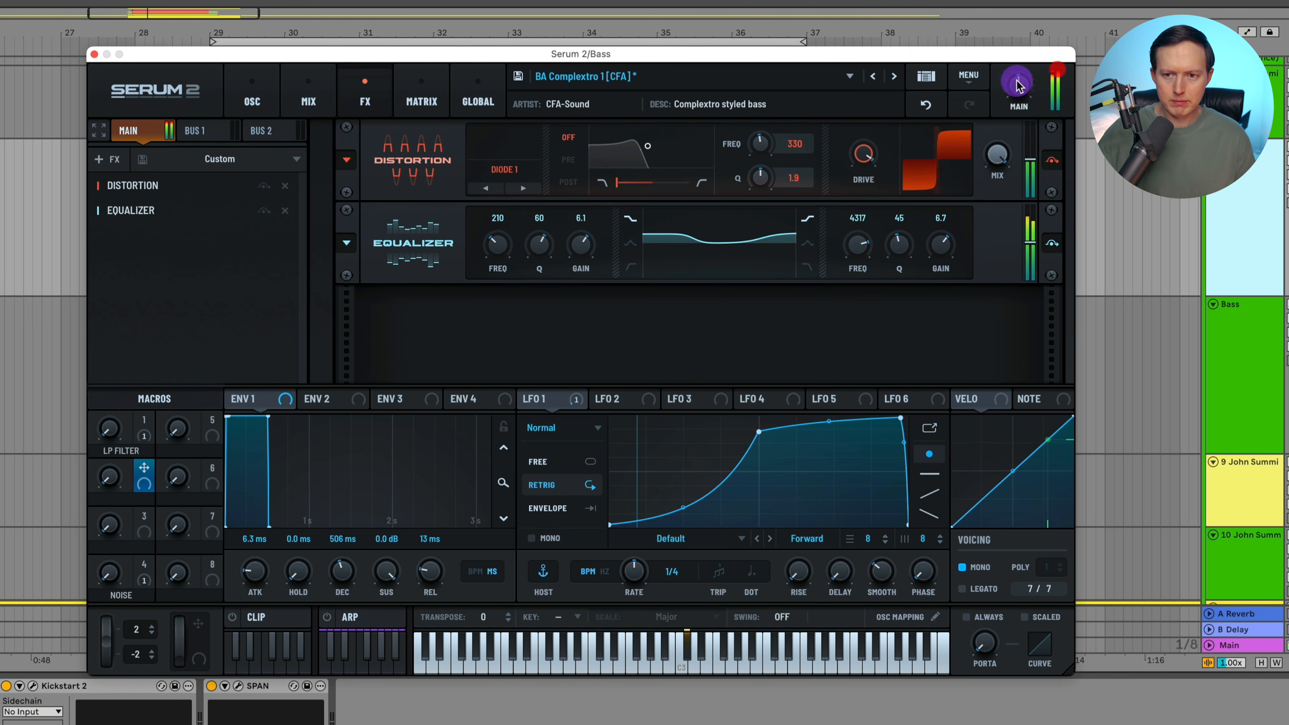
drag(1017, 87, 1017, 102)
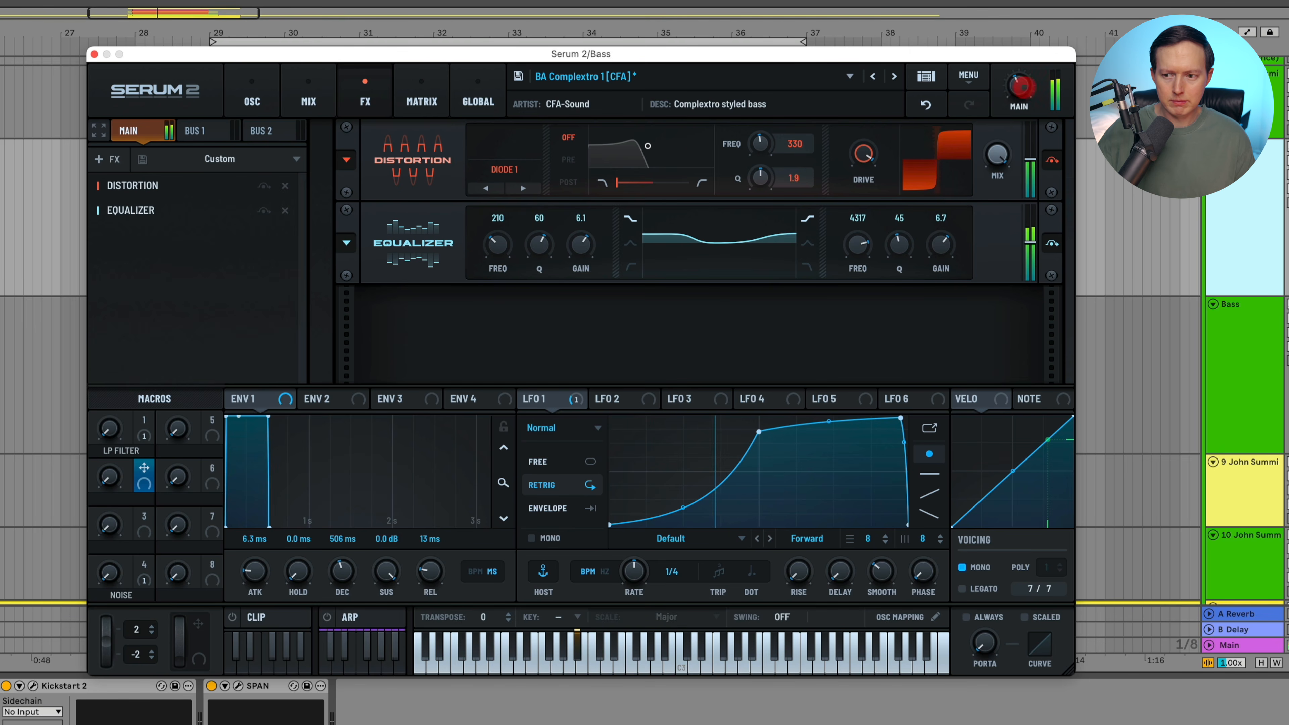
click(1287, 178)
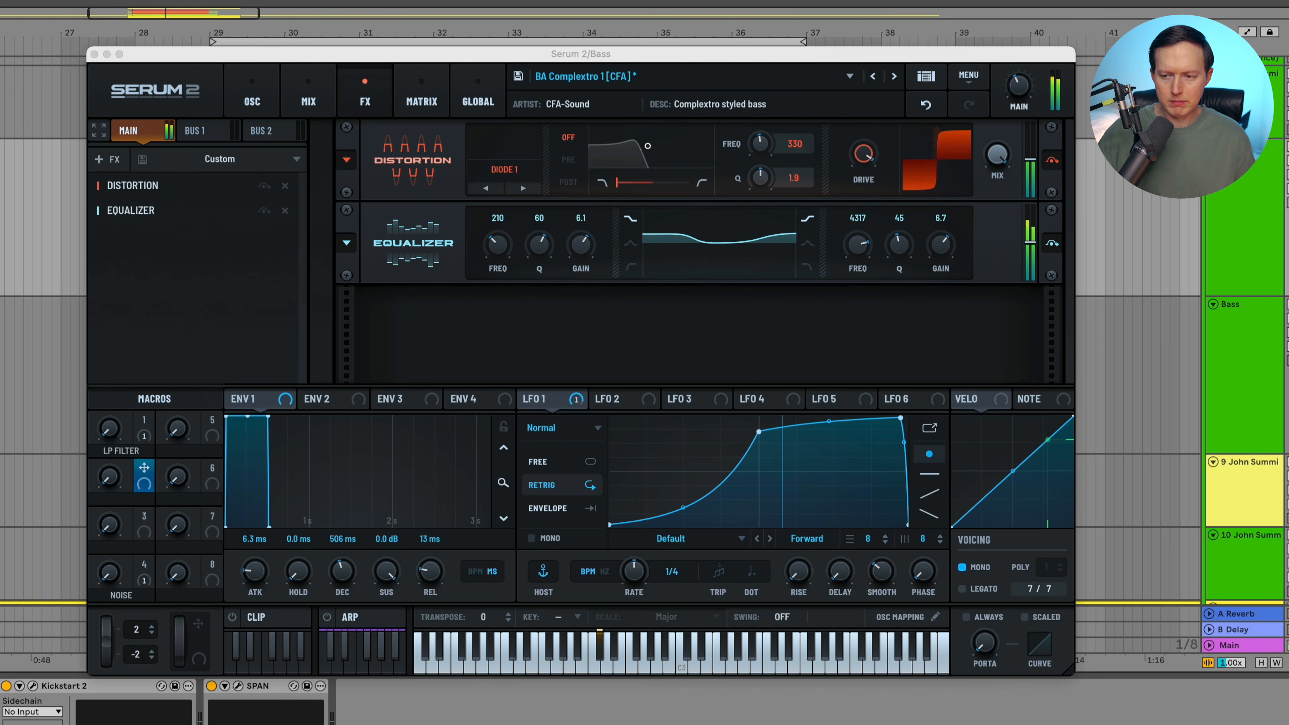
click(1287, 306)
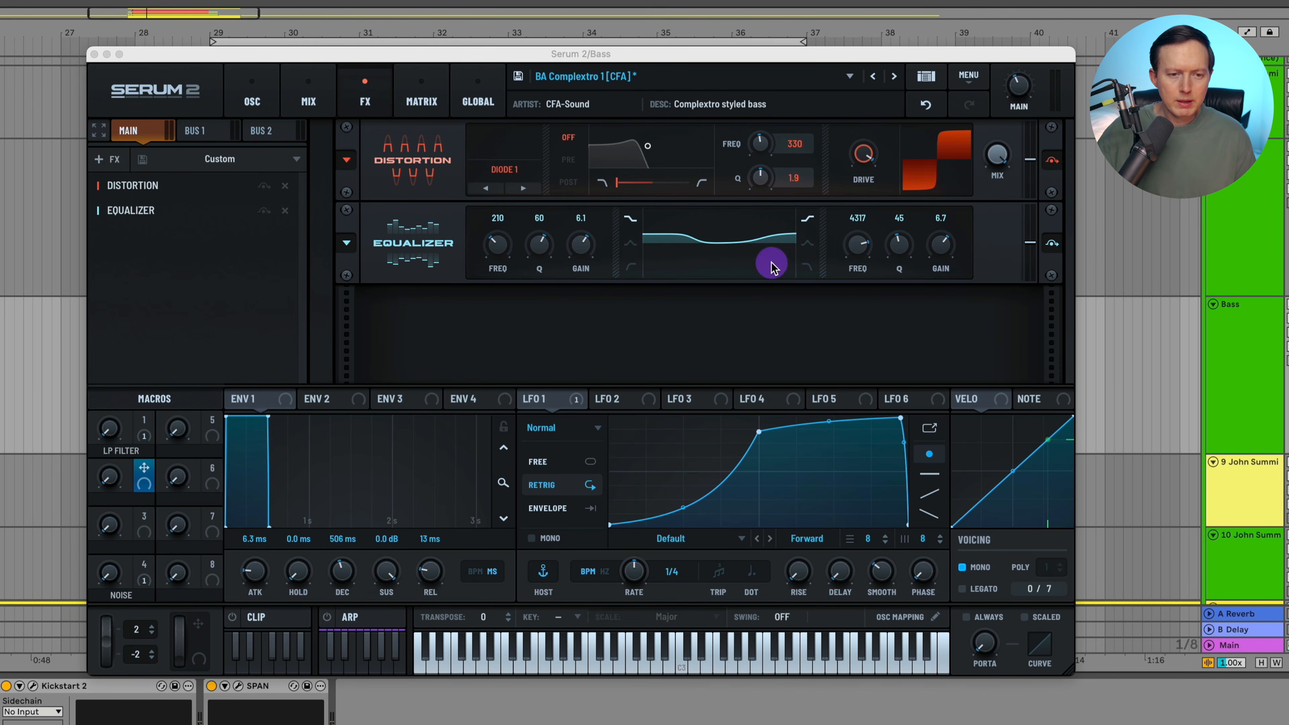
- Set the distortion's filter to Post, with Q 0.7 and frequency 6206 Hz
click(568, 182)
drag(760, 177, 765, 223)
click(766, 150)
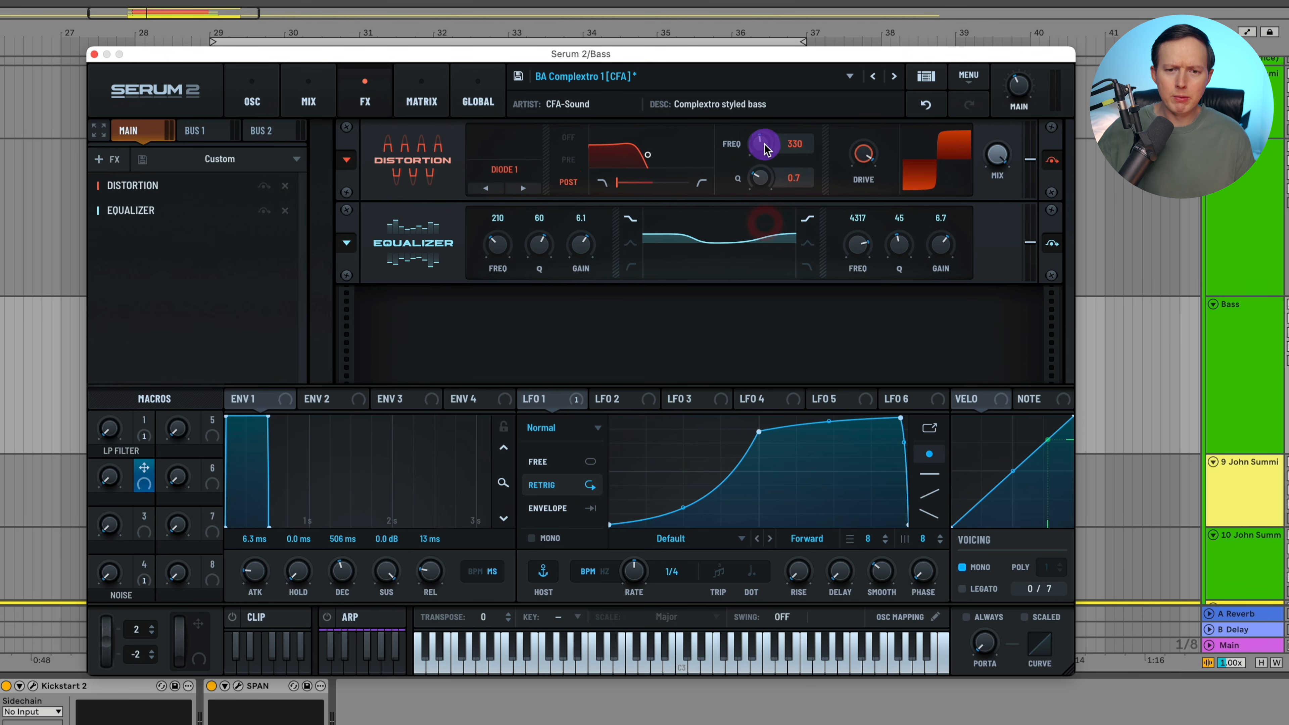
drag(762, 146, 781, 97)
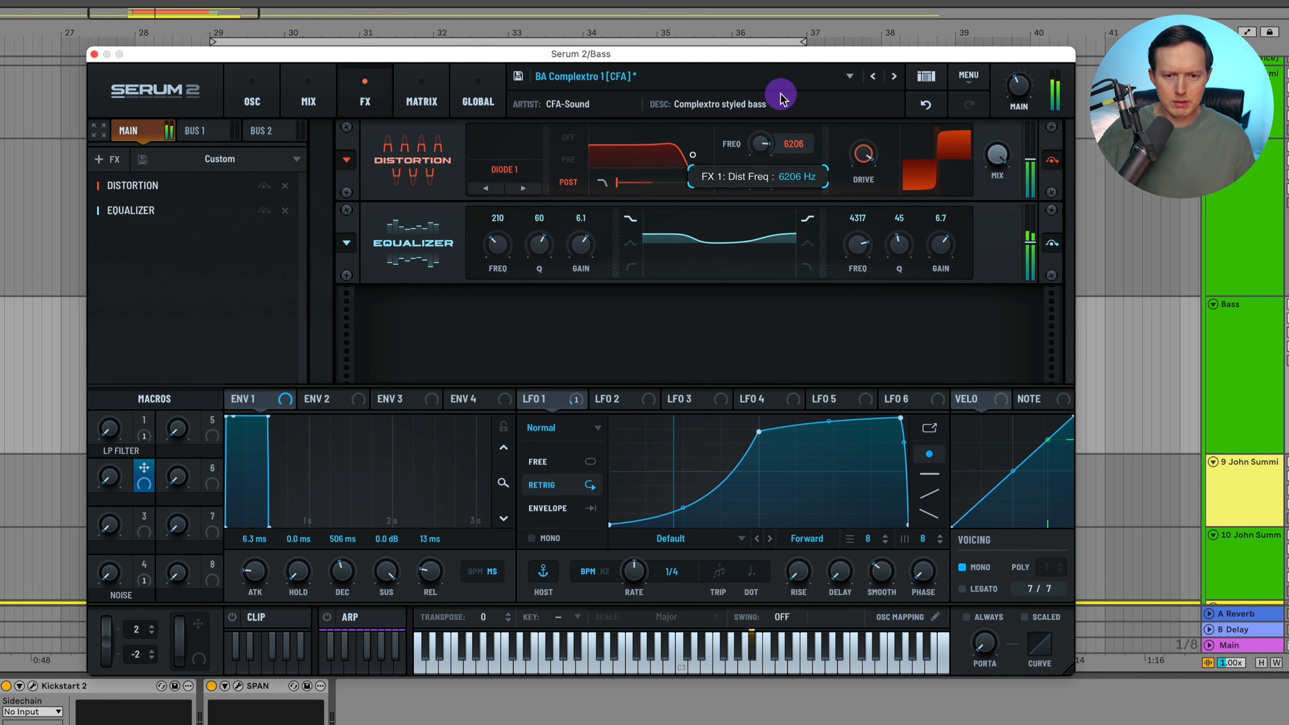
drag(782, 96, 781, 96)
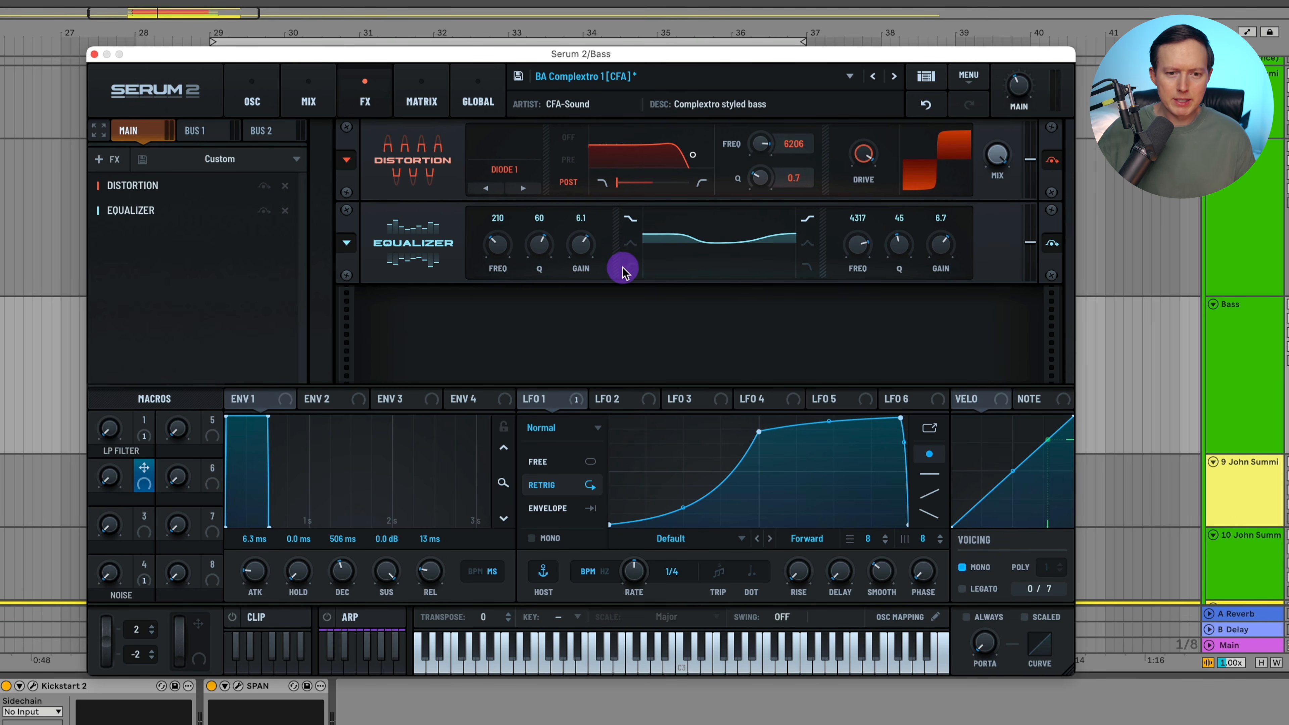
- Shape the equalizer with a bell at 817 Hz, Q 59, gain 5.7, and a high shelf at 899 Hz, gain about -3
click(630, 243)
drag(572, 243, 573, 248)
drag(540, 244, 536, 248)
drag(496, 245, 597, 249)
drag(941, 246, 937, 276)
drag(857, 245, 860, 272)
drag(935, 250, 935, 275)
drag(862, 252, 860, 269)
drag(936, 250, 938, 243)
- Compare levels with the reference using the main volume, and set the distortion's filter frequency to 7152 Hz
click(1276, 216)
click(1024, 88)
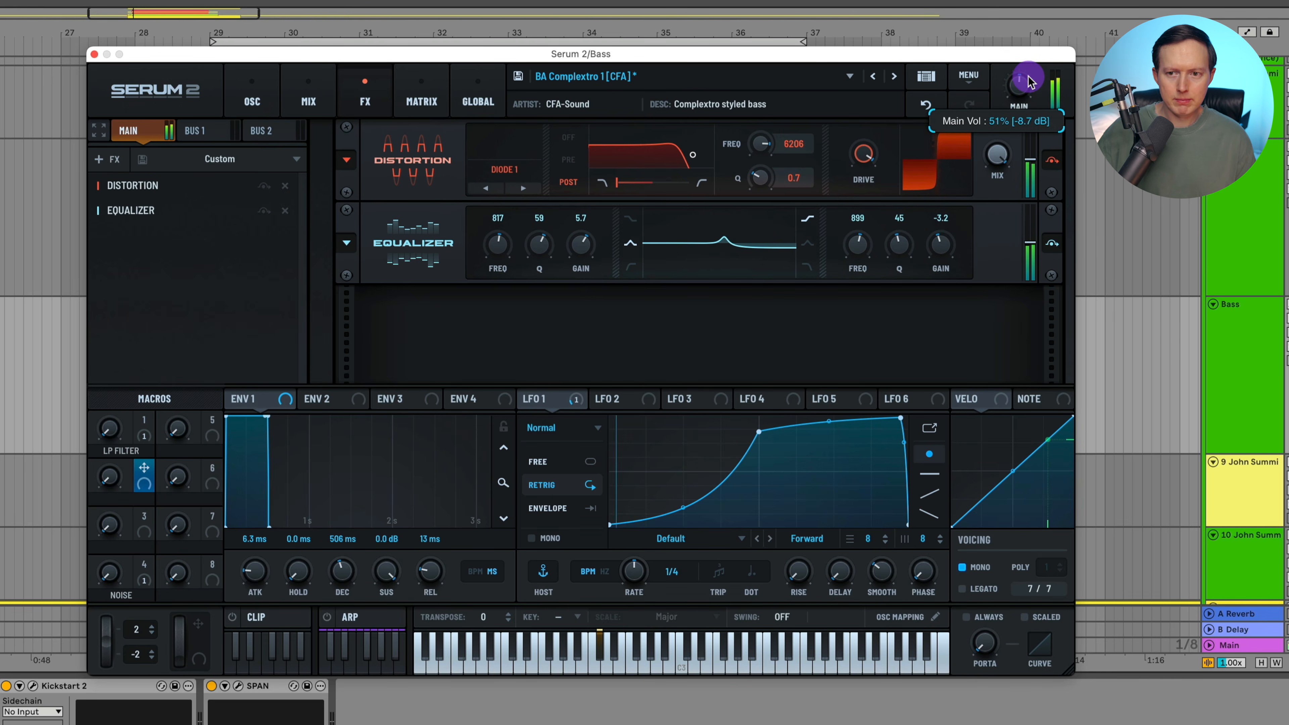
drag(761, 145, 761, 150)
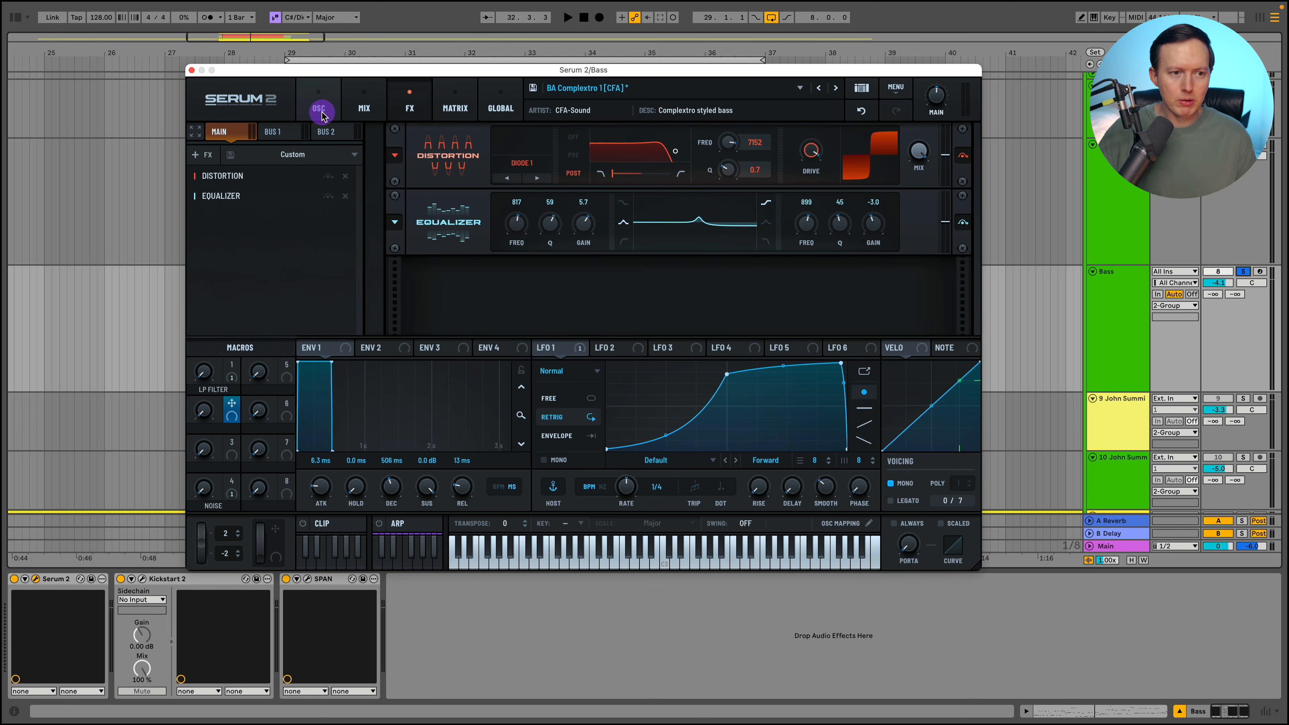
- Close the synth window and expand the full John Summit reference song track to show its waveform
click(256, 108)
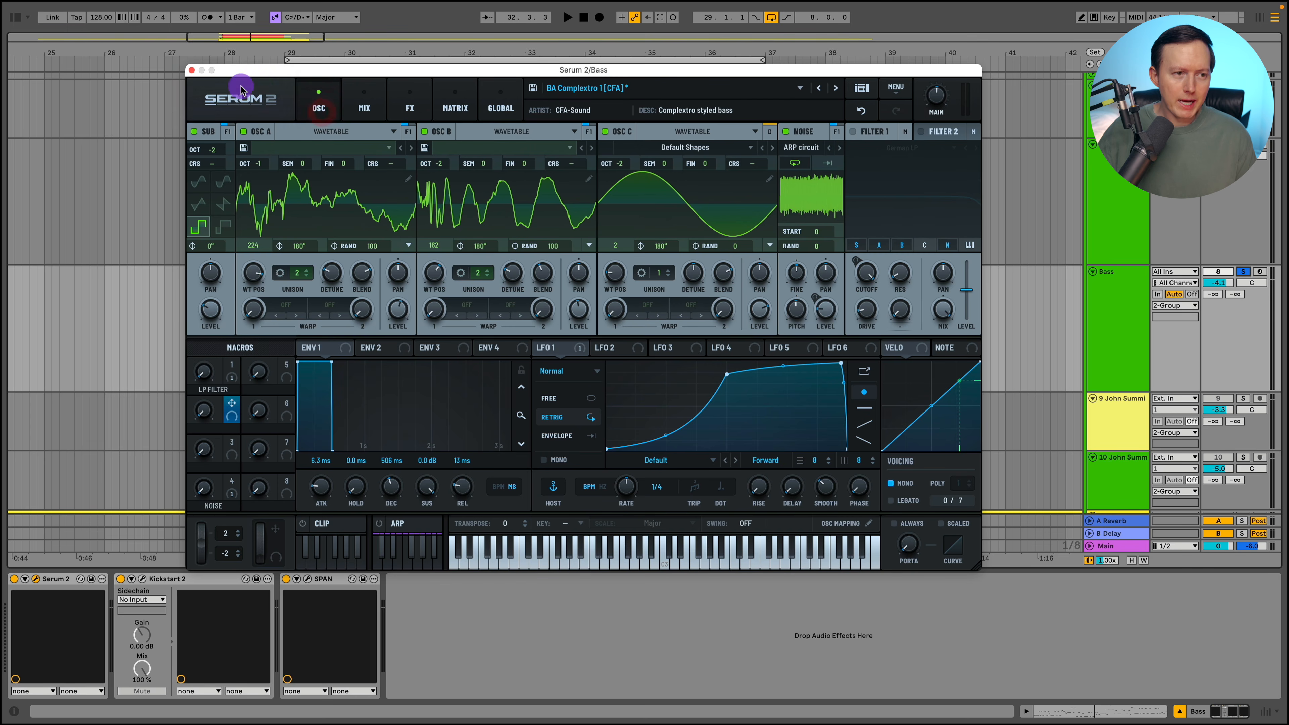
click(192, 70)
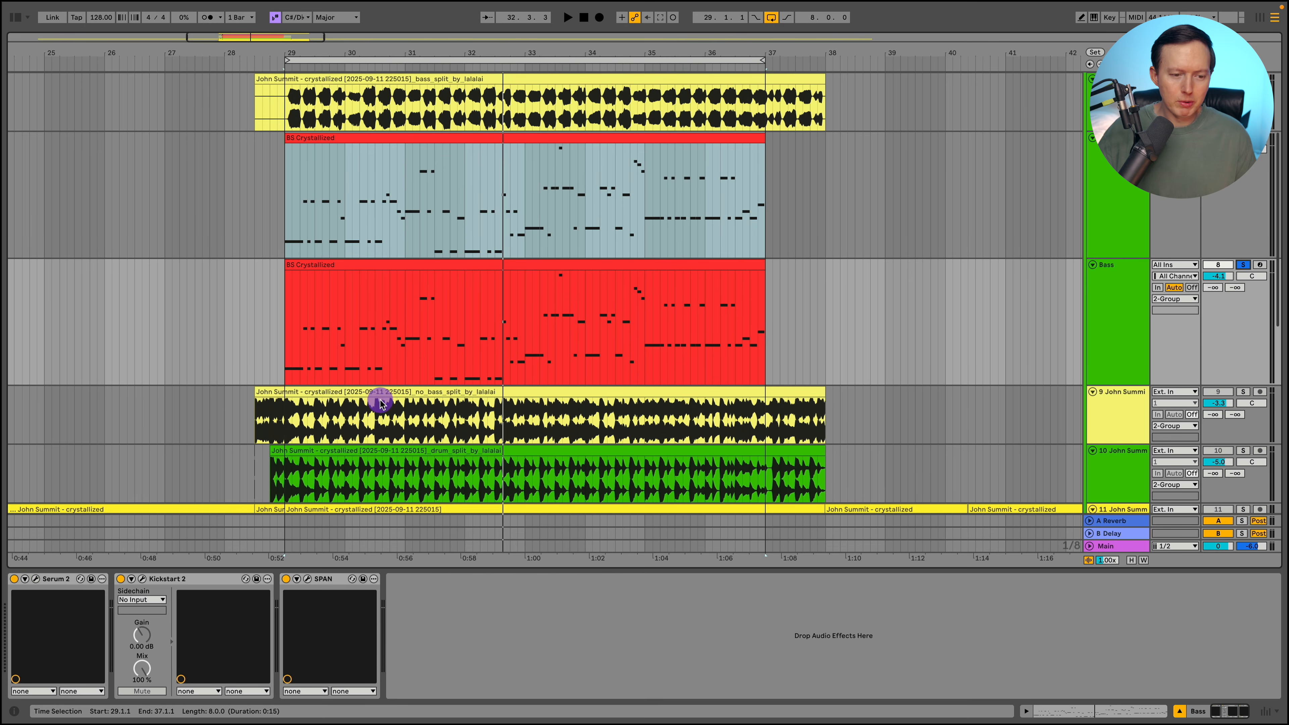
scroll(593, 398, down, 4)
double_click(597, 402)
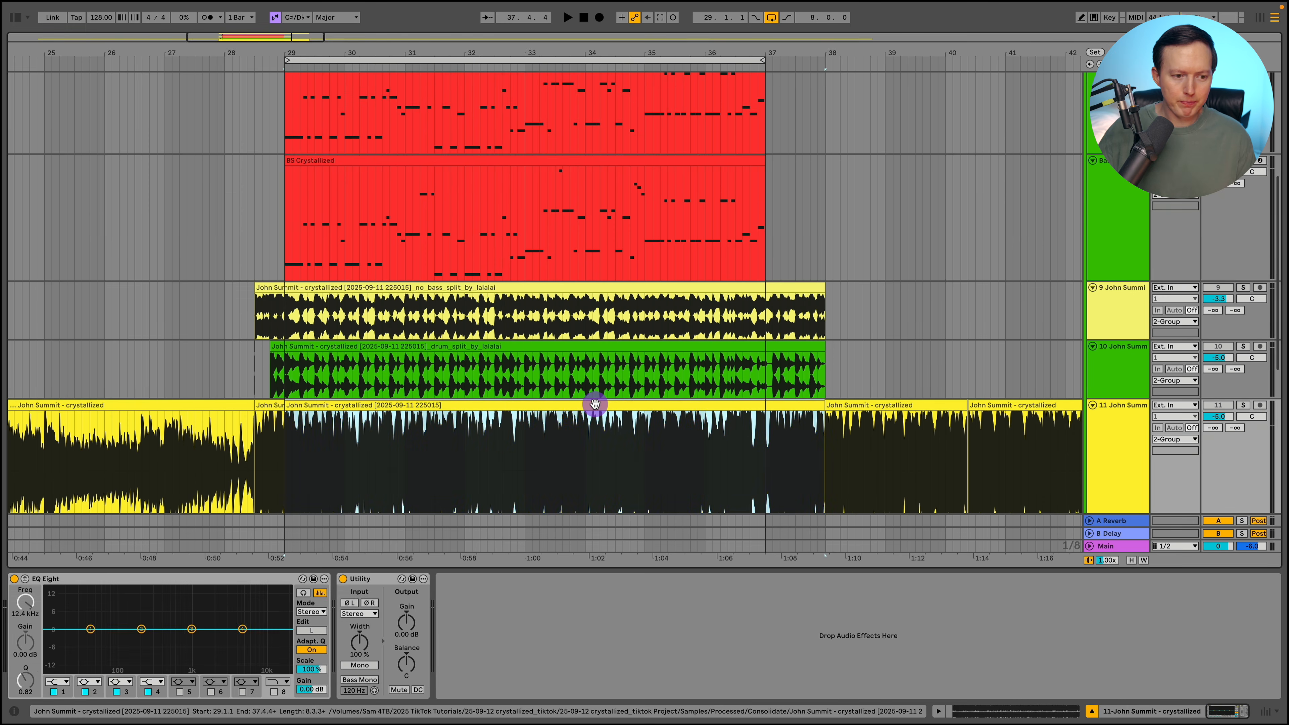
click(938, 713)
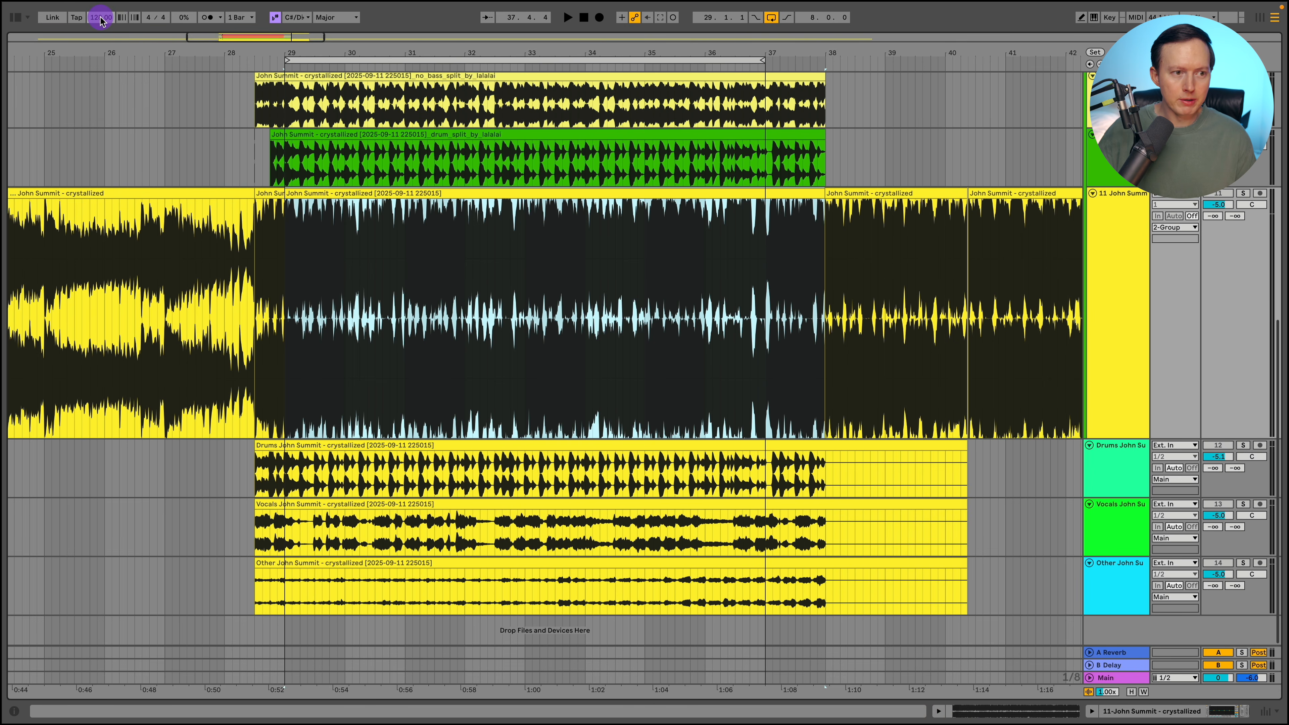
click(269, 147)
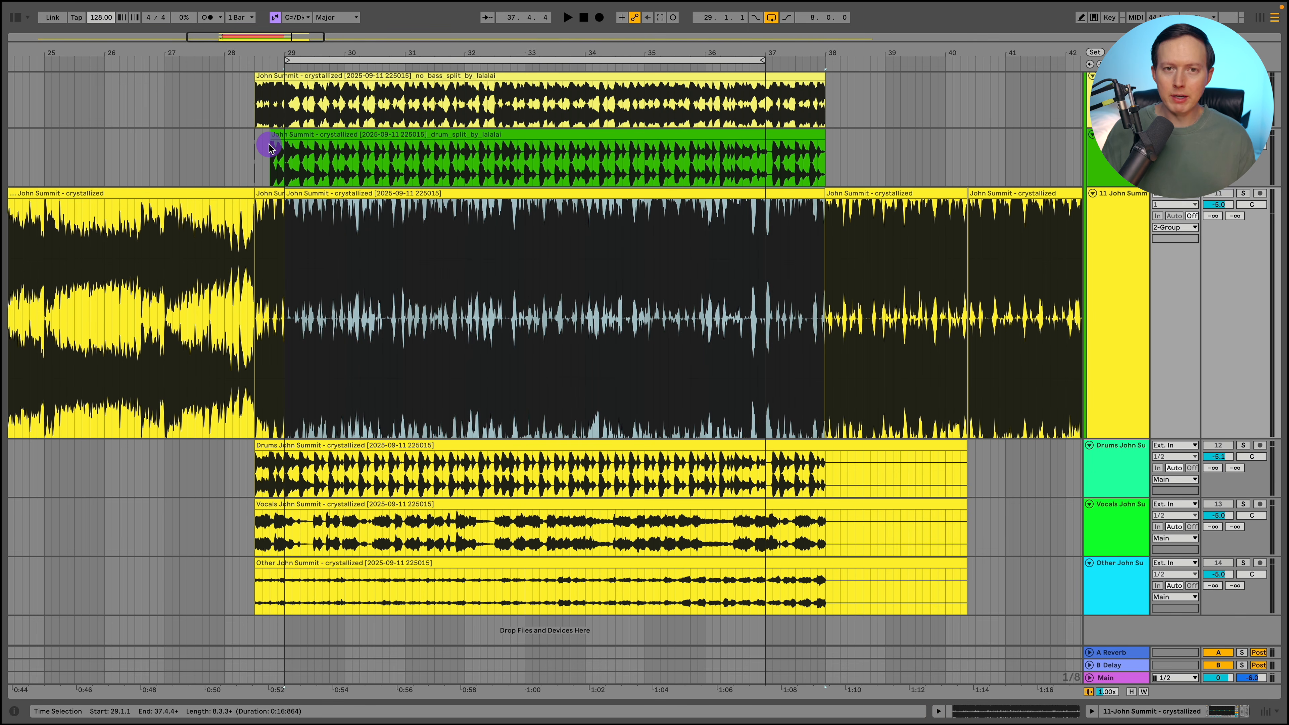